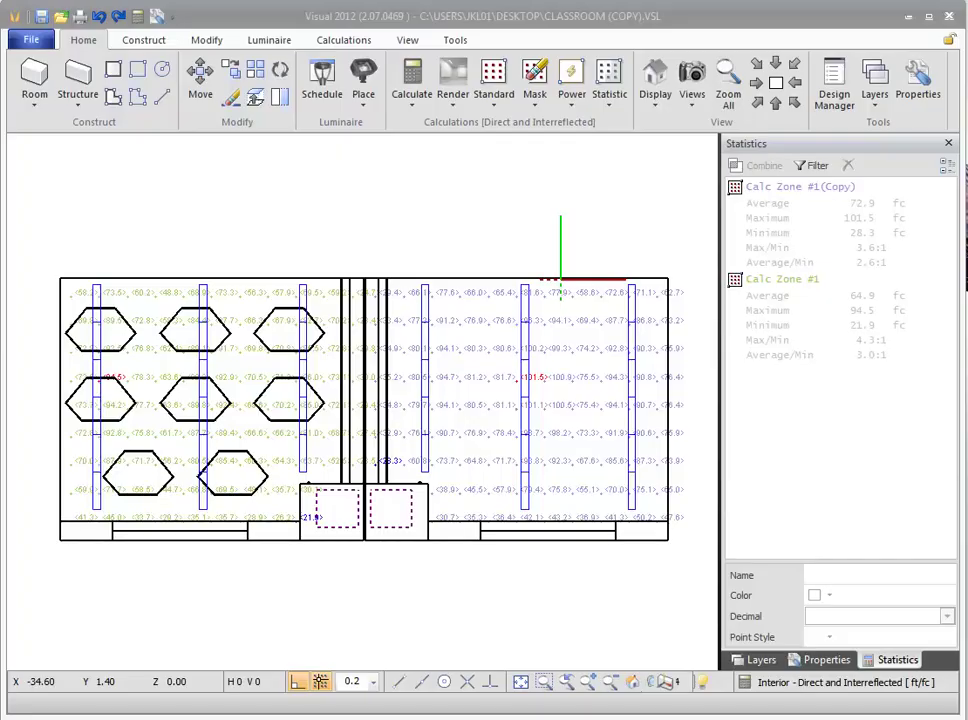
Stretch the right calculation zone's top edge up to the room's top wall, then orbit to 3-D.
scroll(568, 257, up, 4)
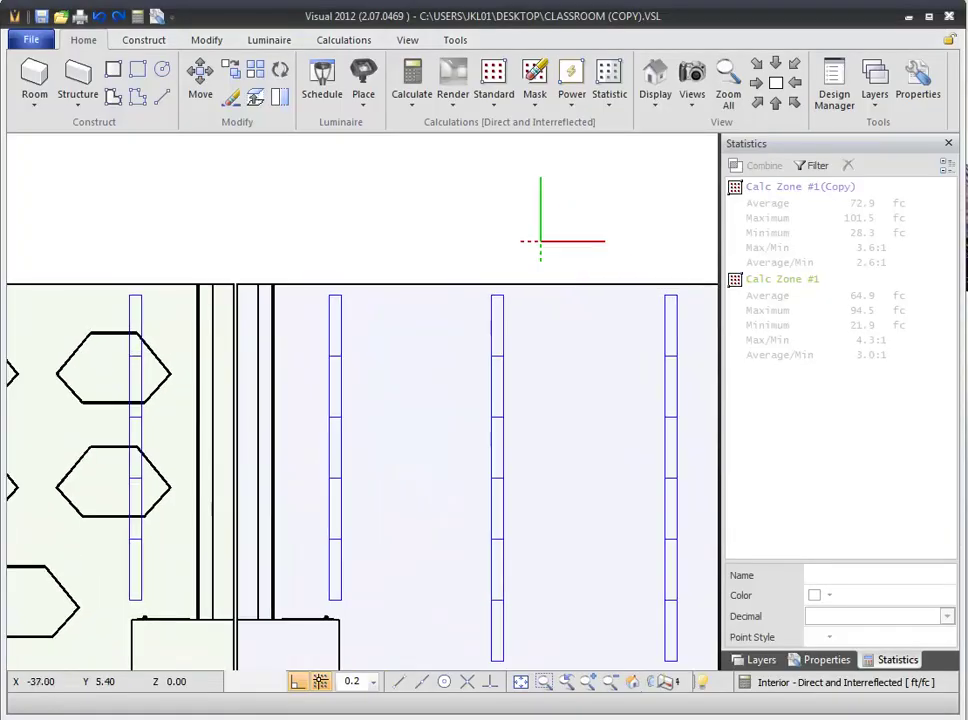
click(282, 100)
click(566, 290)
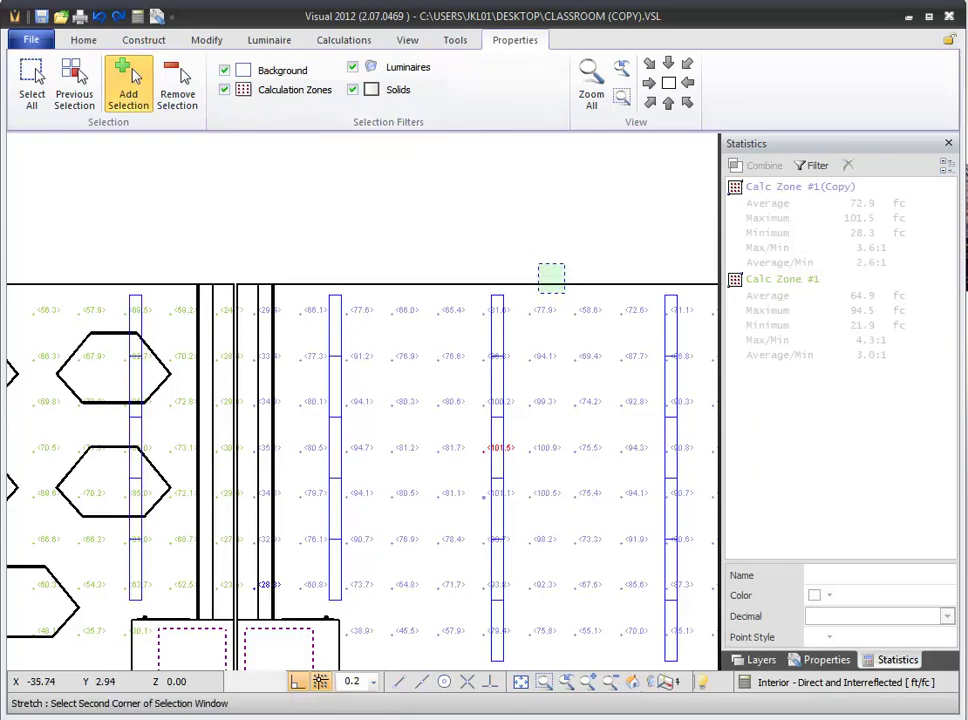
click(520, 251)
key(Return)
click(553, 285)
click(553, 218)
middle_drag(562, 335, 527, 296)
scroll(520, 297, down, 3)
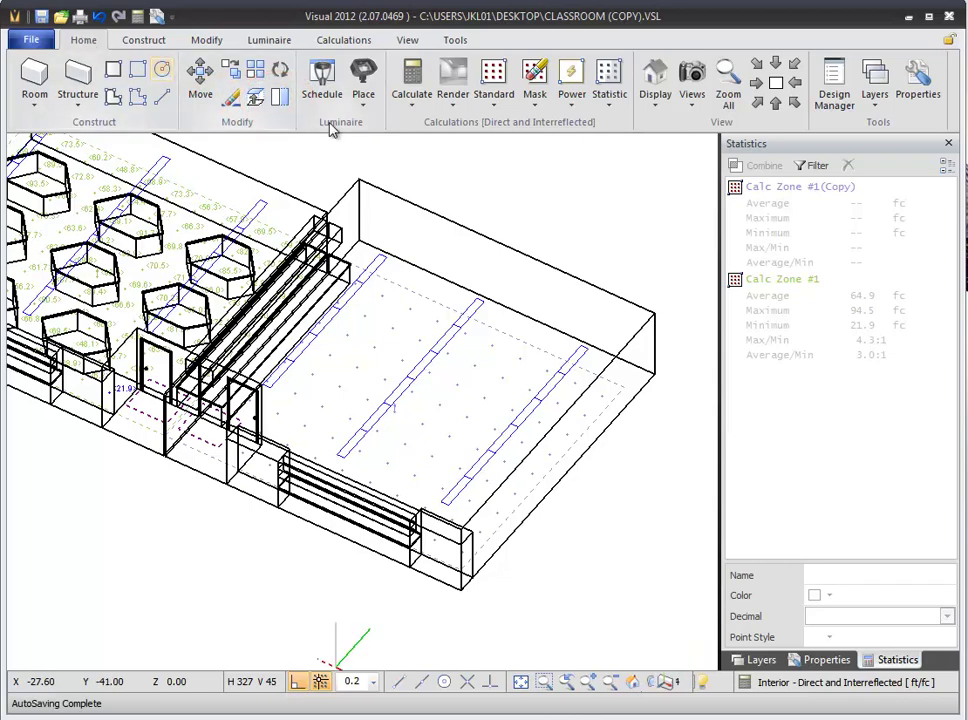
click(205, 41)
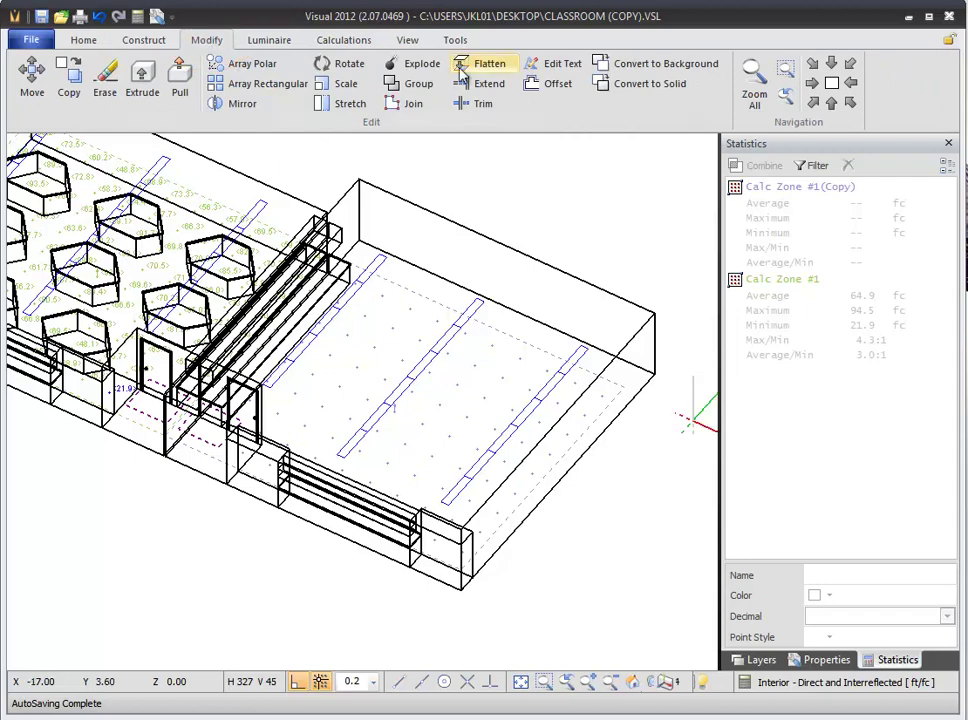
click(266, 85)
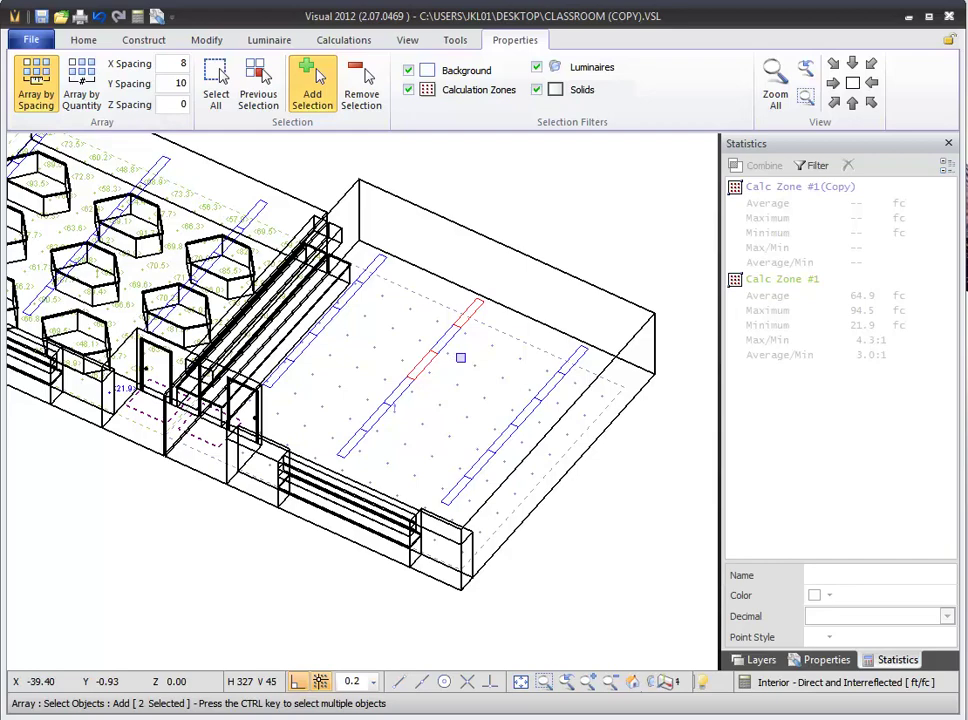
key(Return)
click(455, 362)
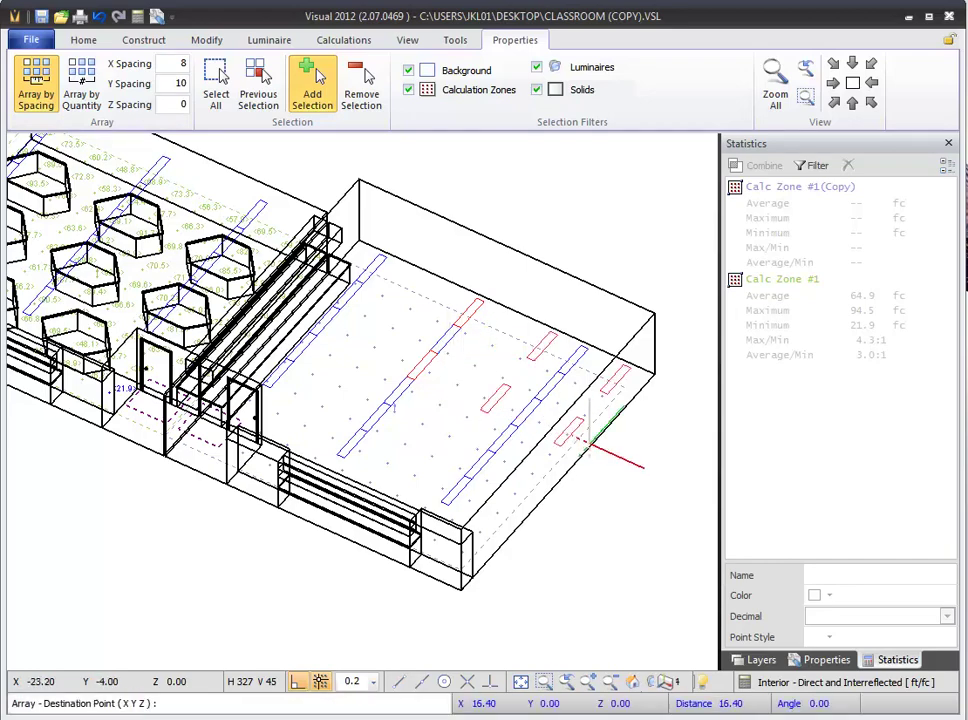
click(648, 510)
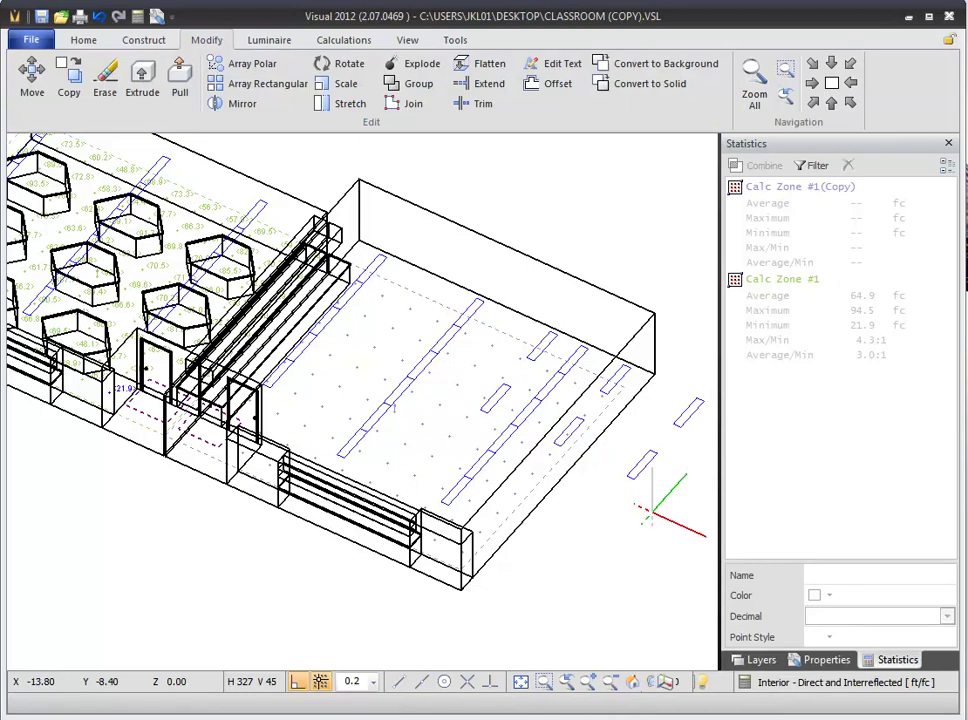
key(ctrl+z)
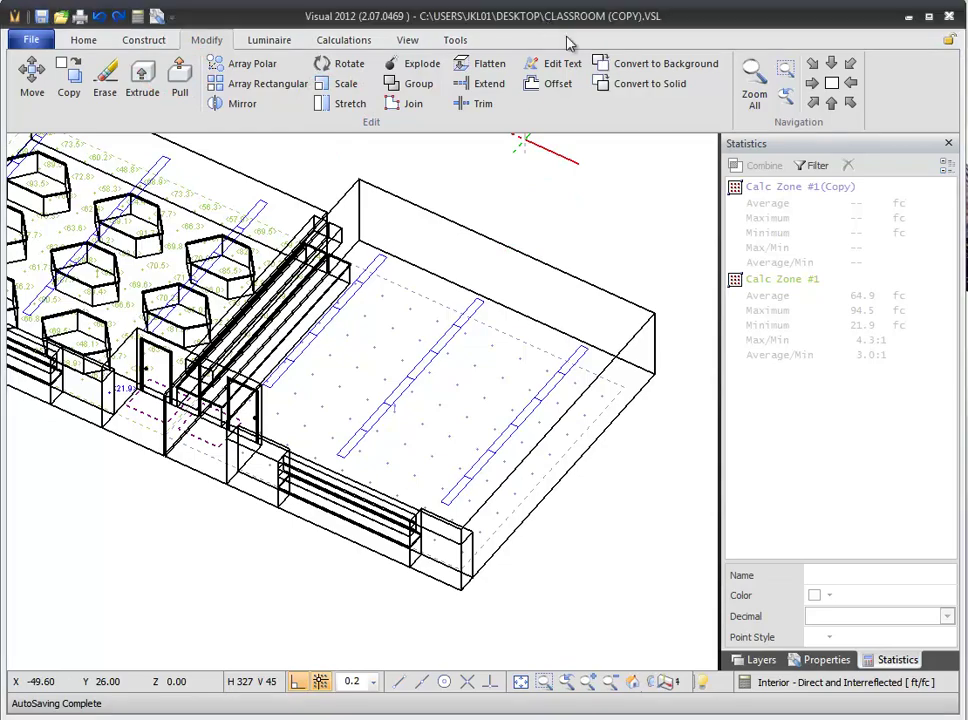
Switch to the Top plan view and move the middle fixture row's segments slightly right.
click(830, 83)
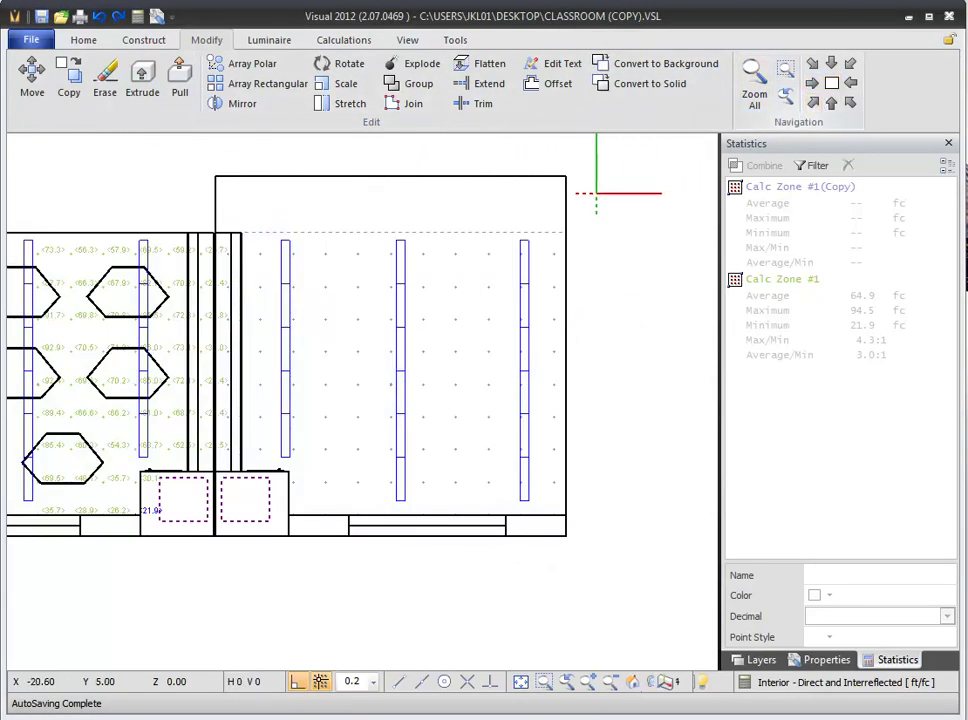
click(81, 40)
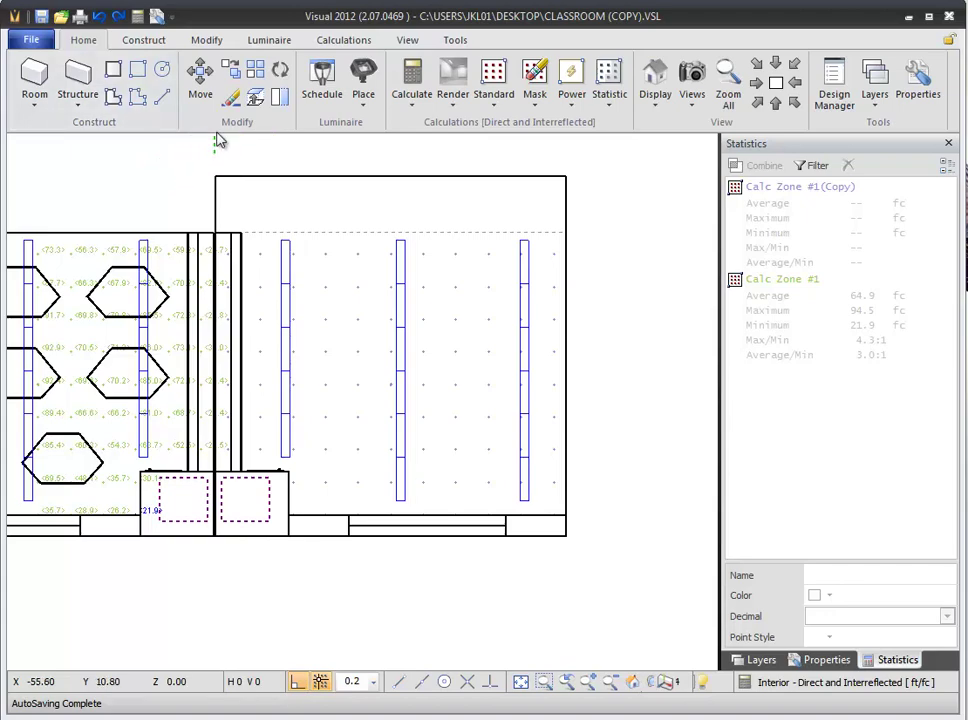
click(200, 75)
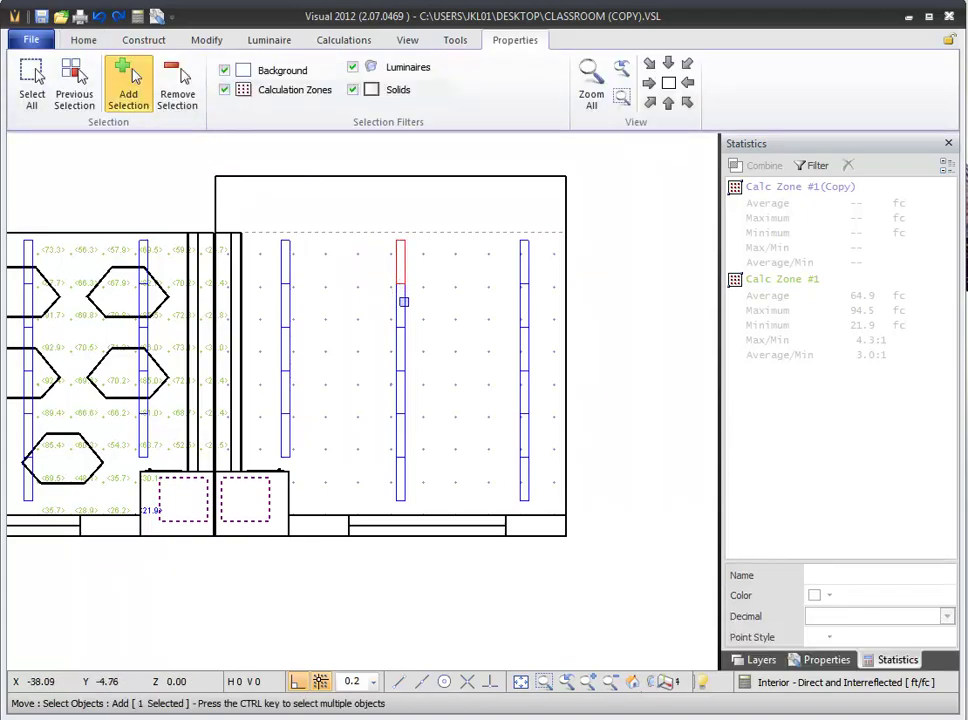
click(402, 318)
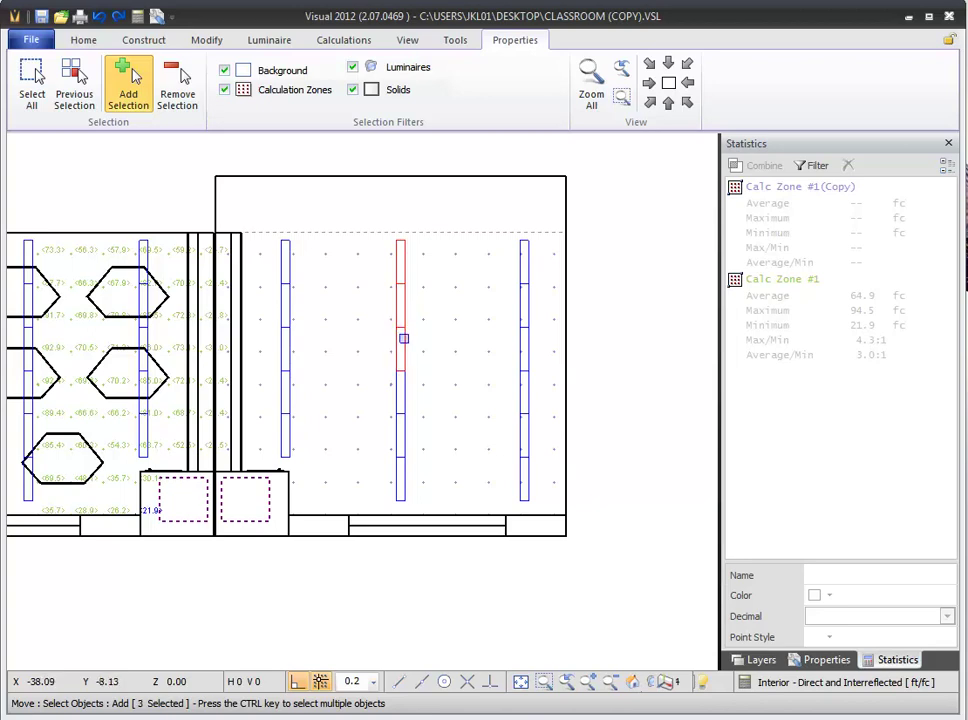
right_click(410, 338)
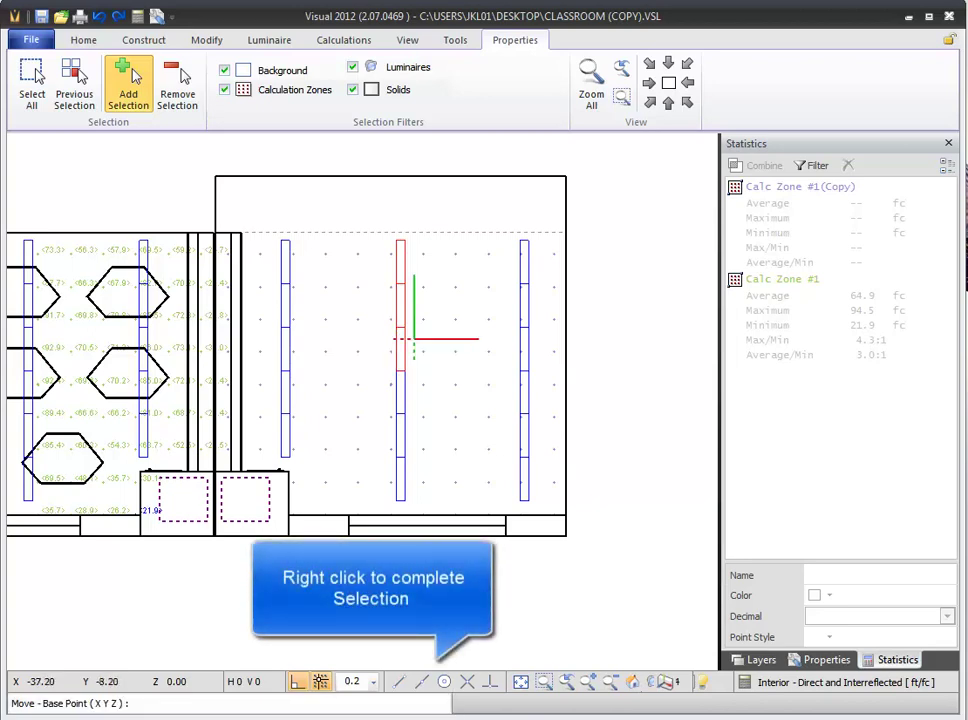
click(413, 338)
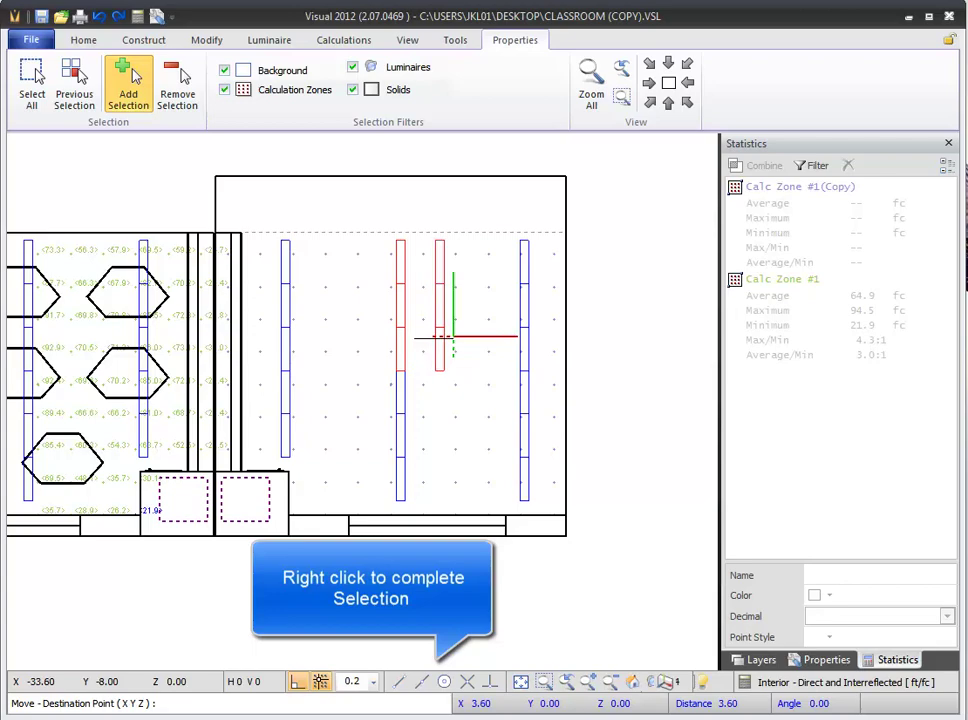
click(453, 338)
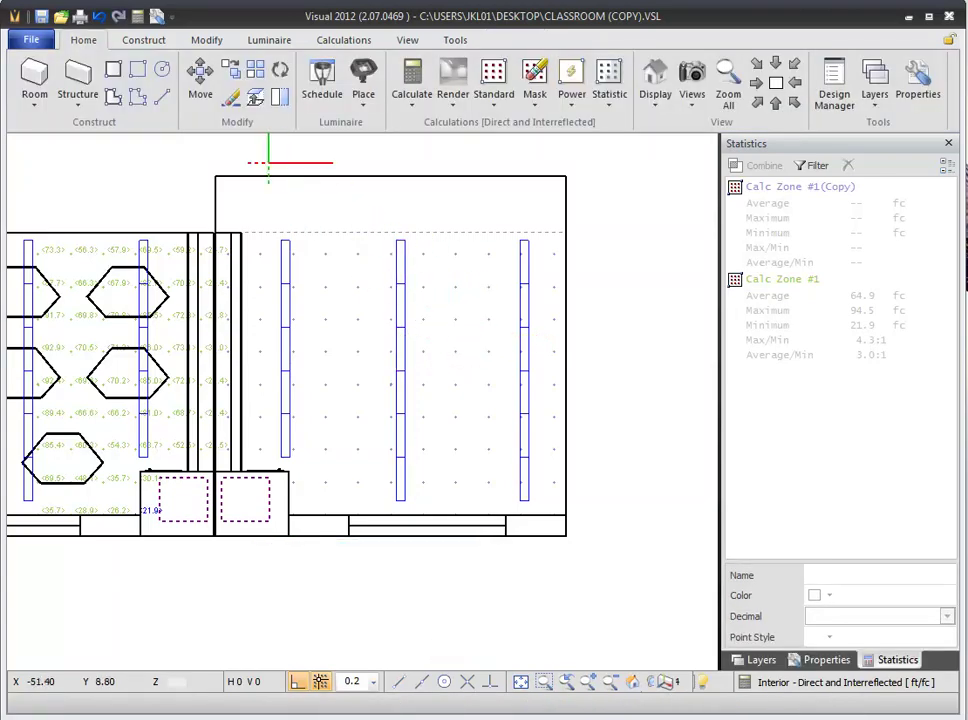
click(229, 104)
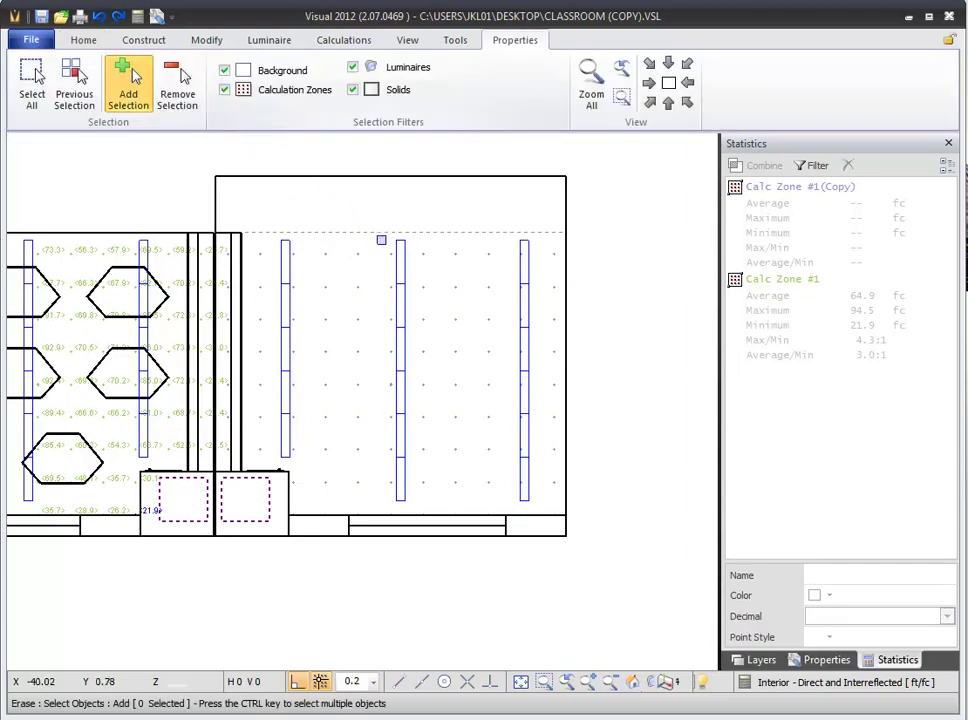
click(403, 282)
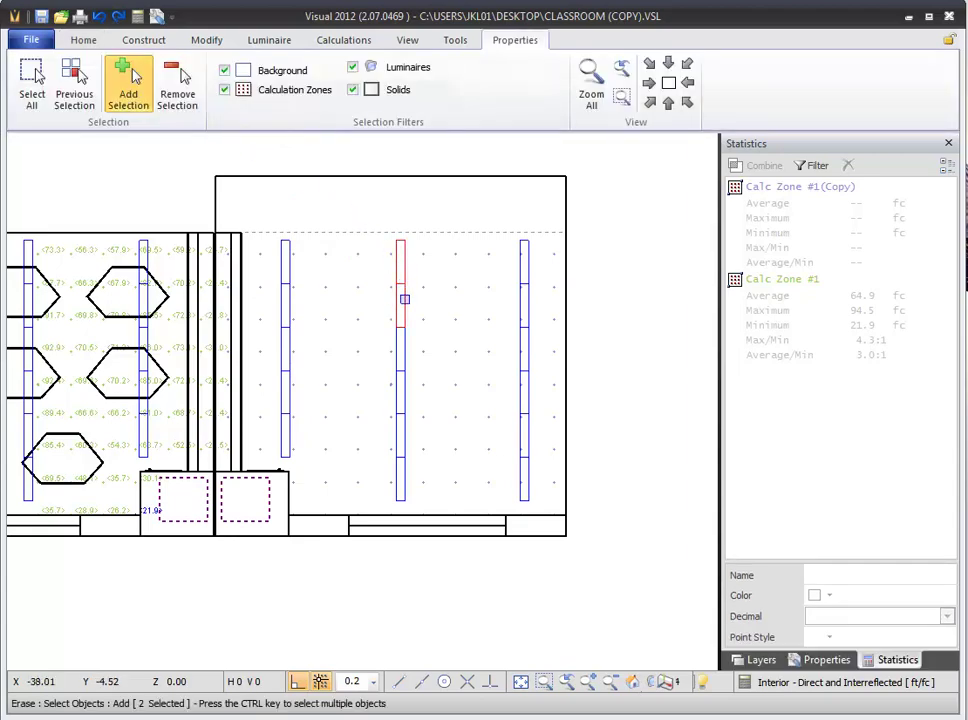
click(405, 336)
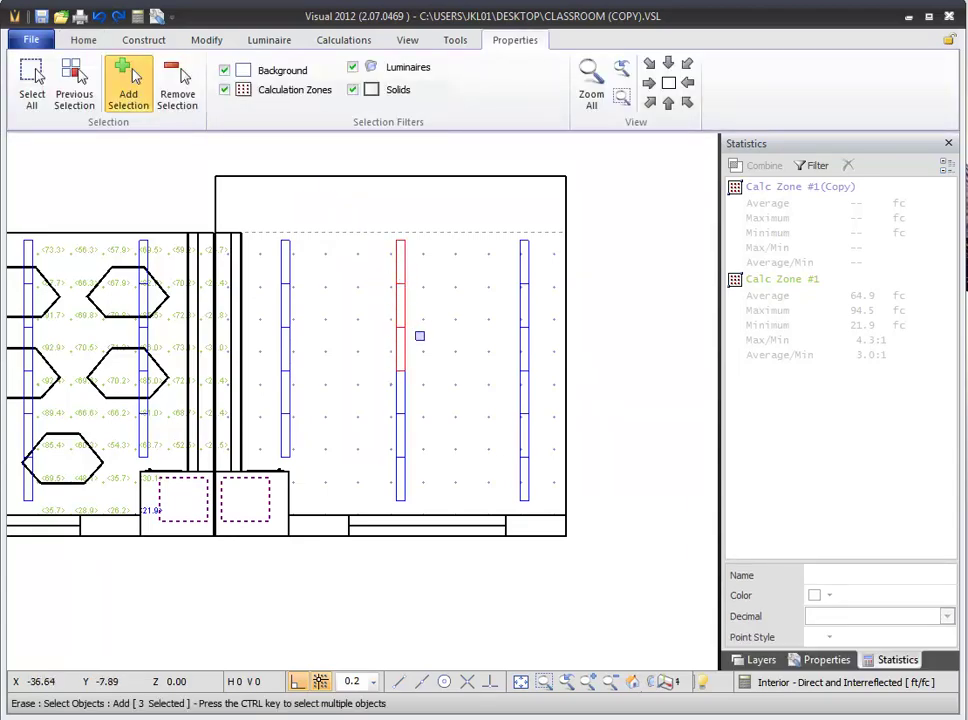
key(Return)
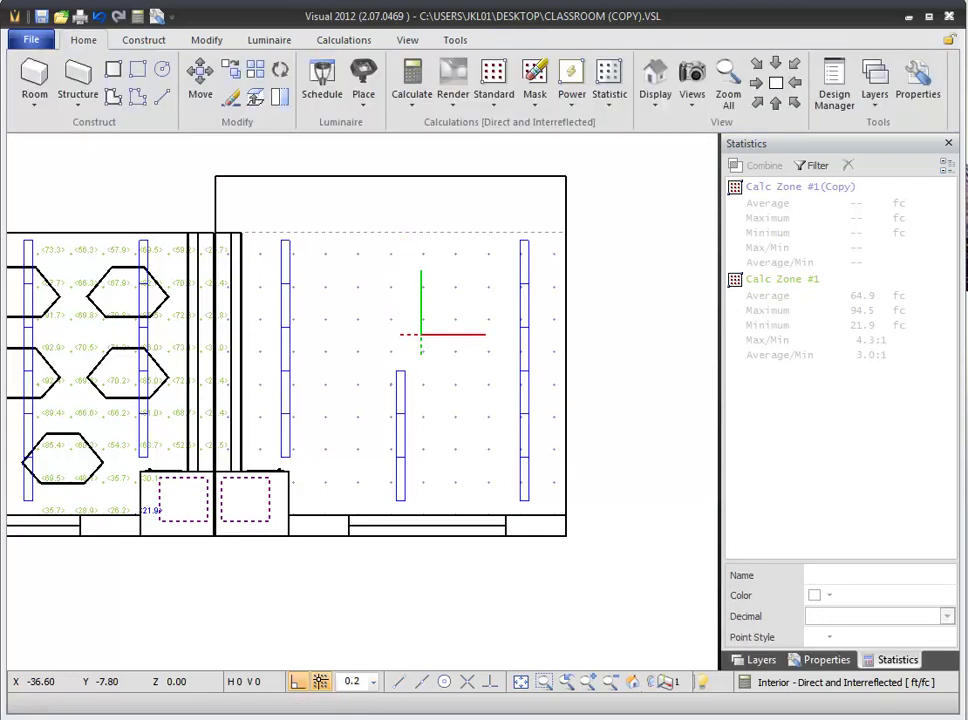
key(ctrl+z)
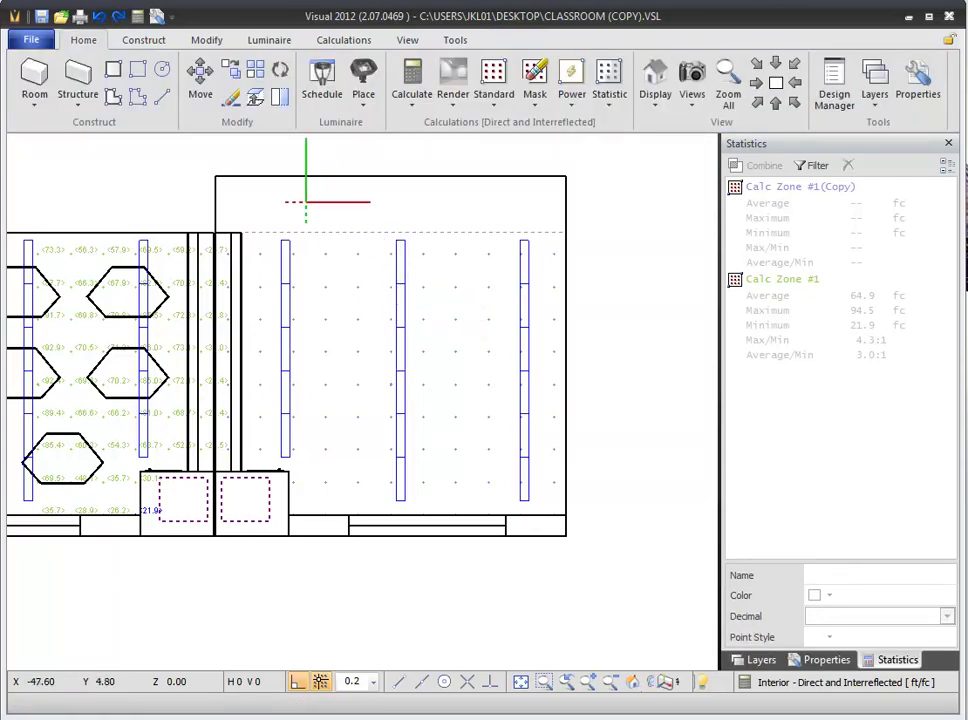
click(233, 96)
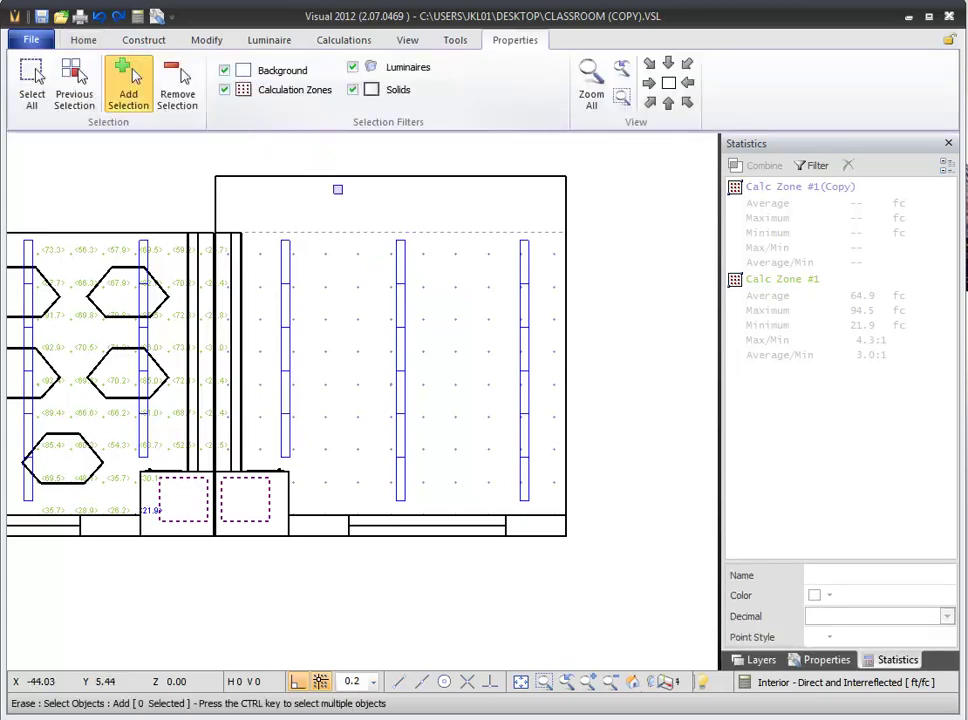
click(371, 209)
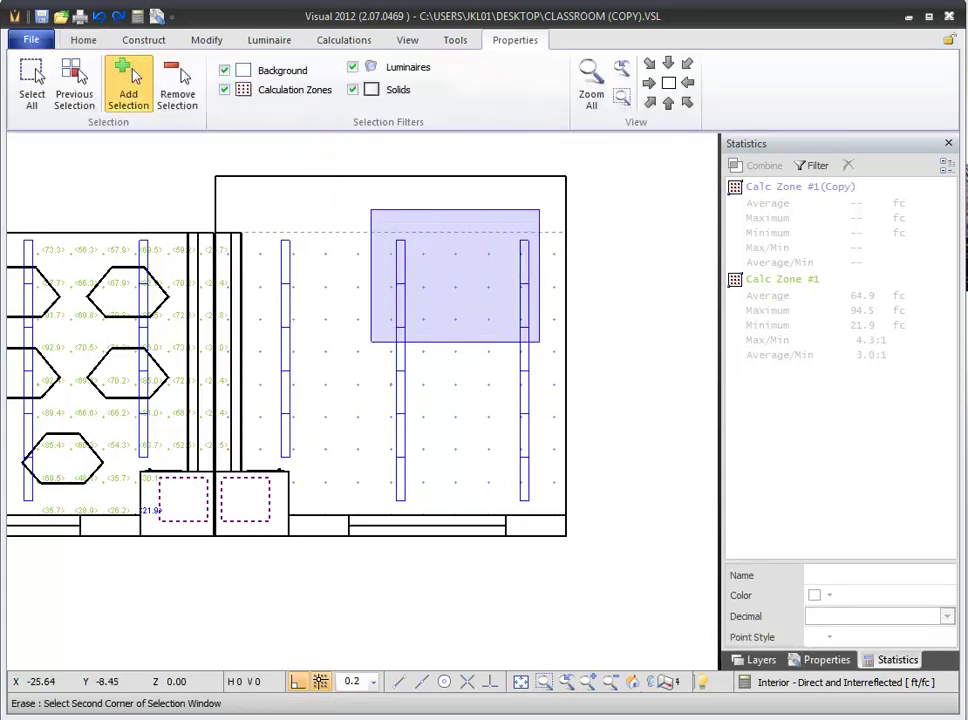
click(540, 342)
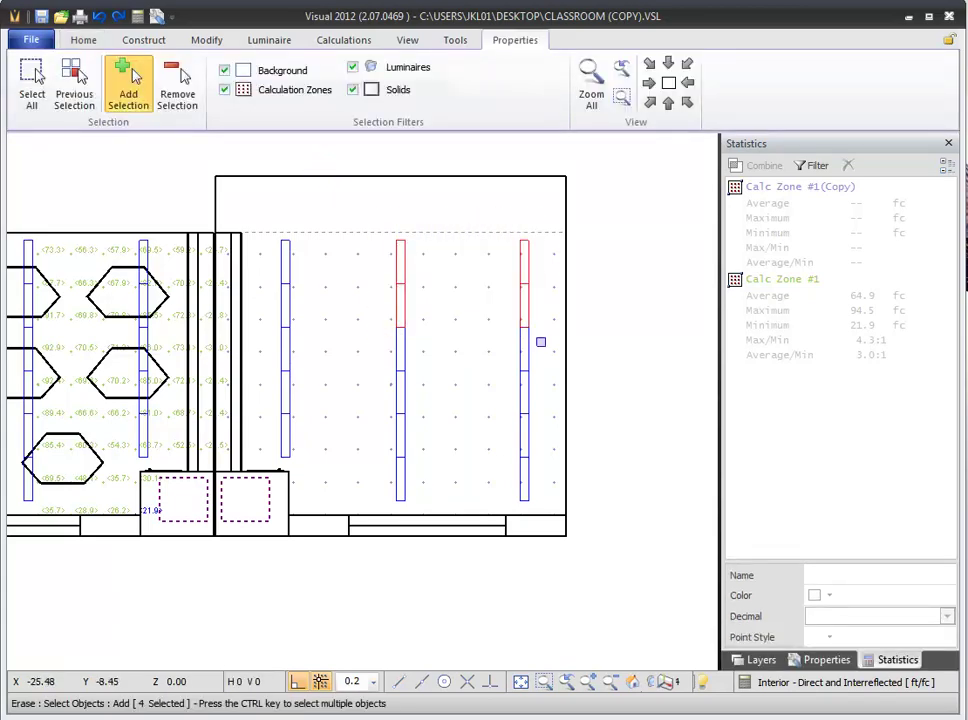
right_click(540, 342)
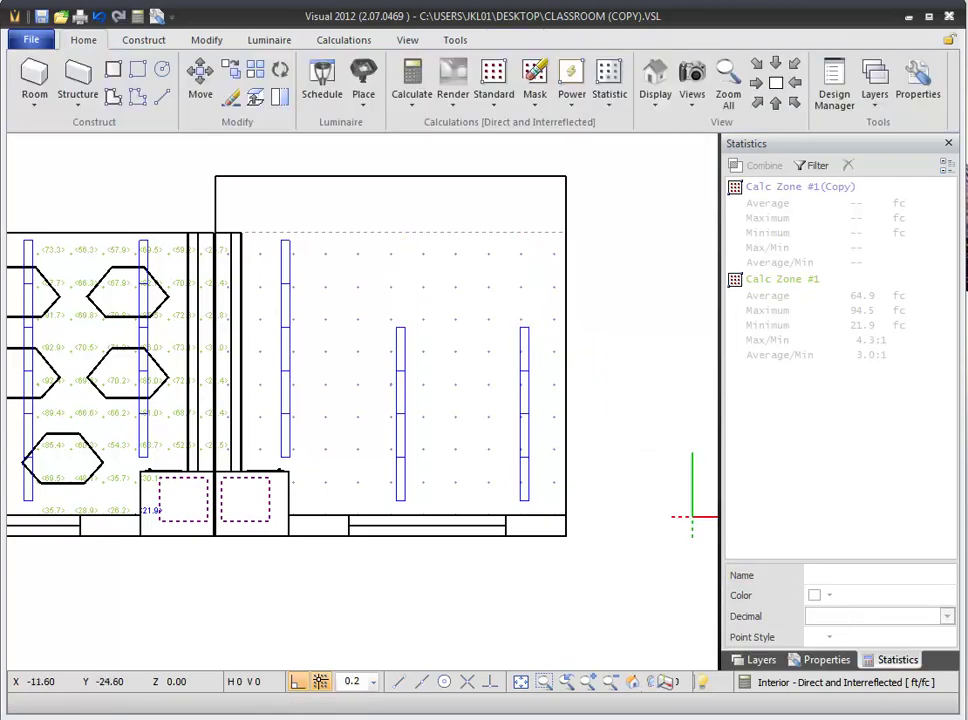
key(ctrl+z)
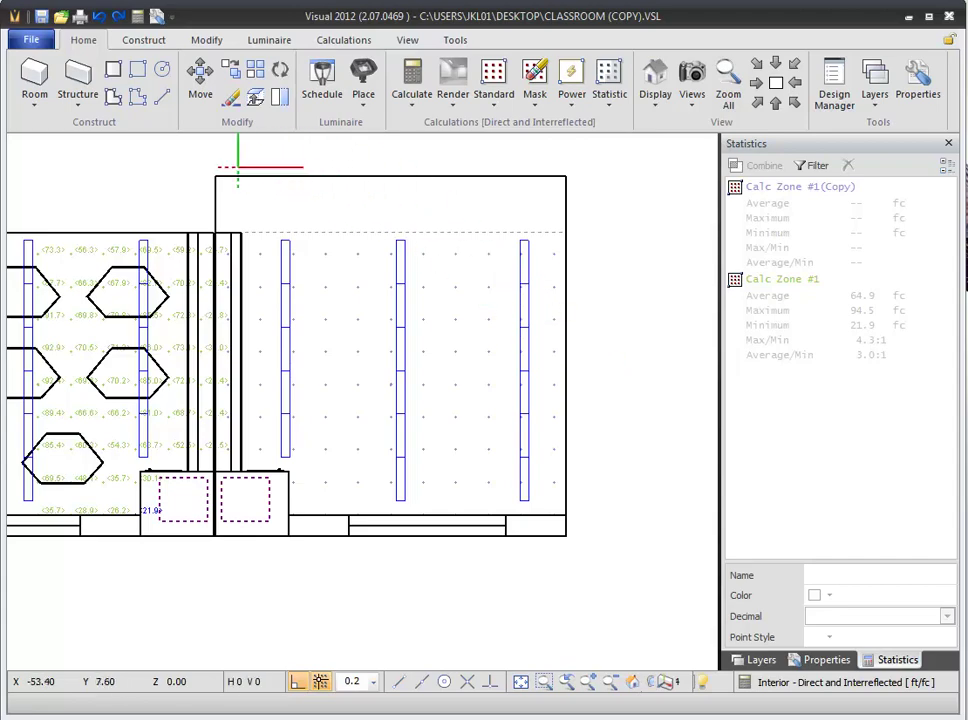
click(199, 84)
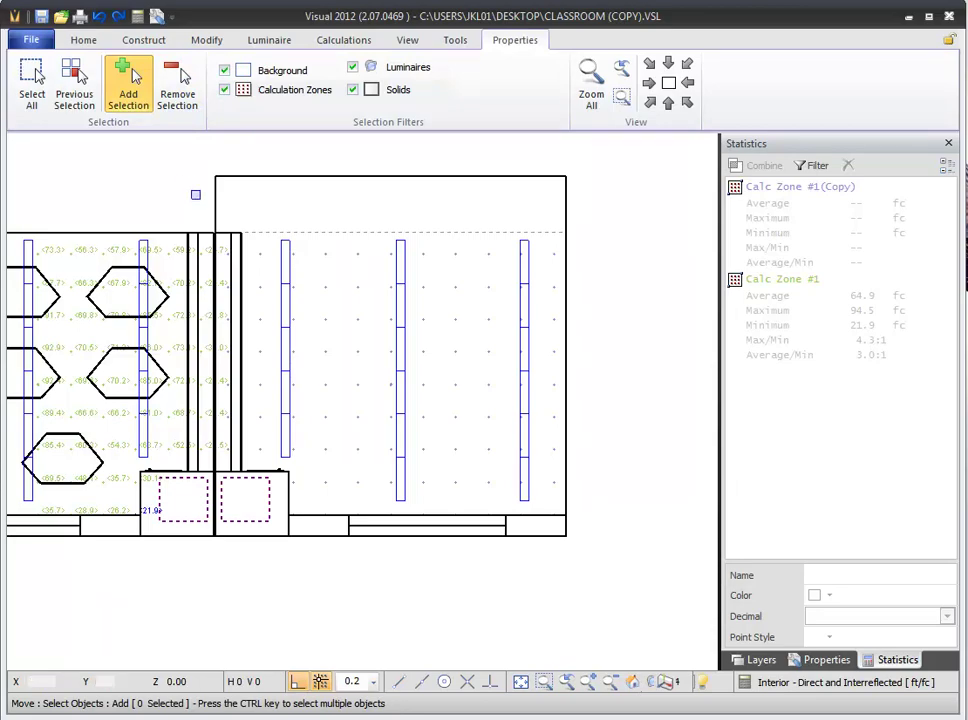
click(279, 263)
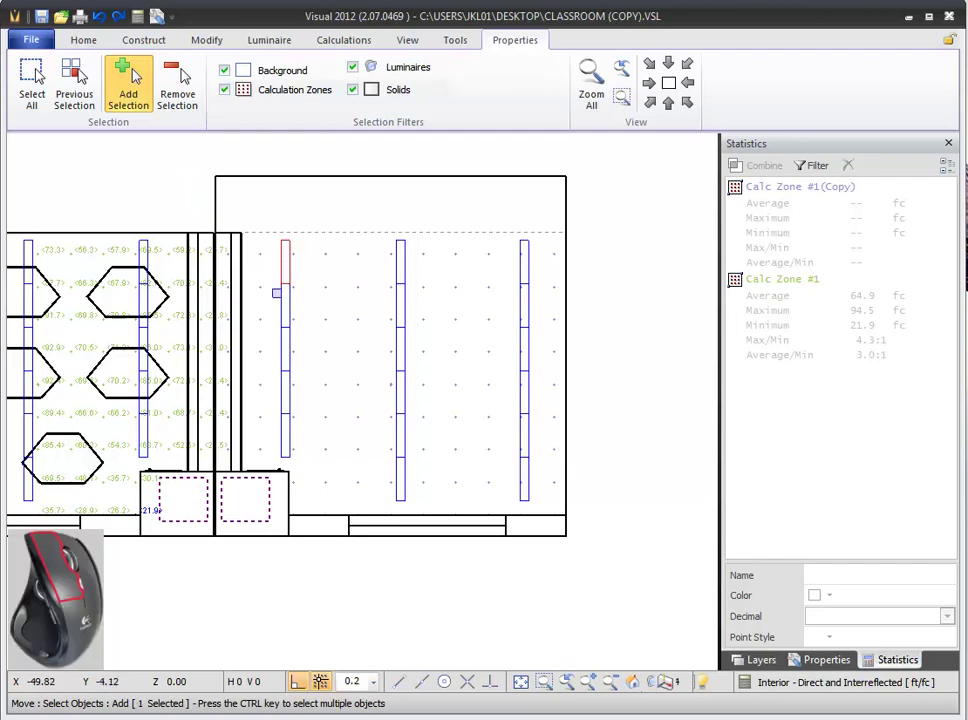
click(281, 312)
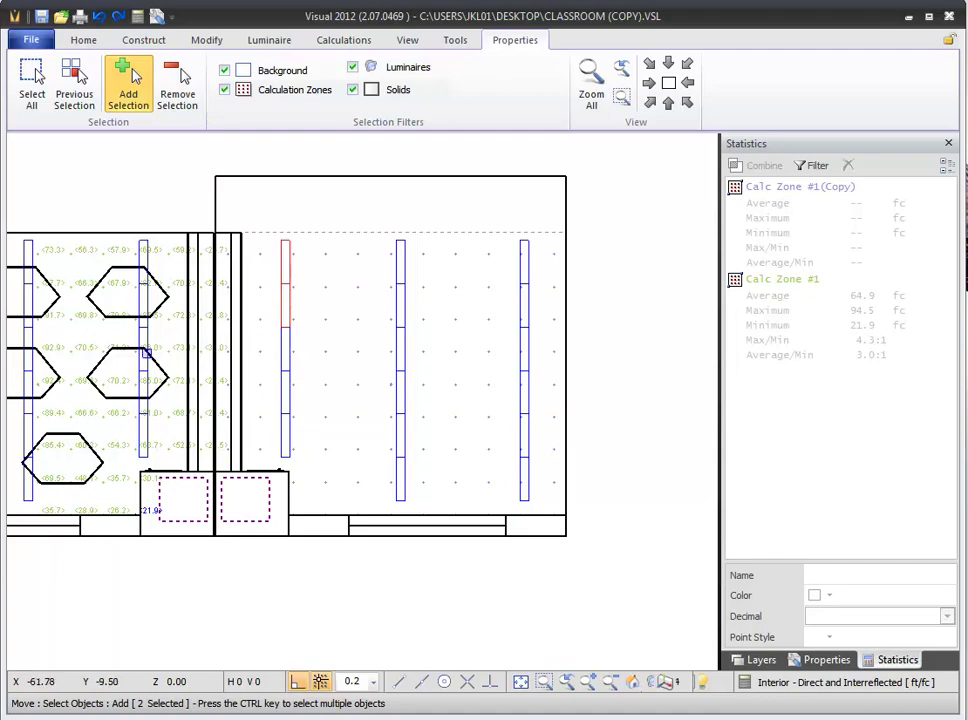
click(146, 353)
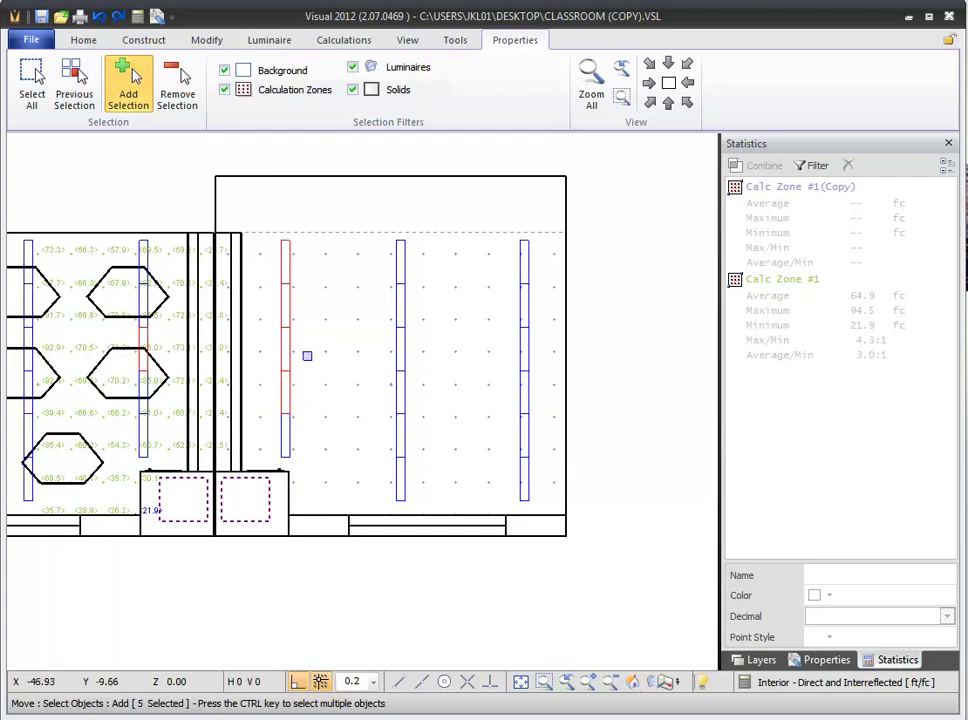
key(Escape)
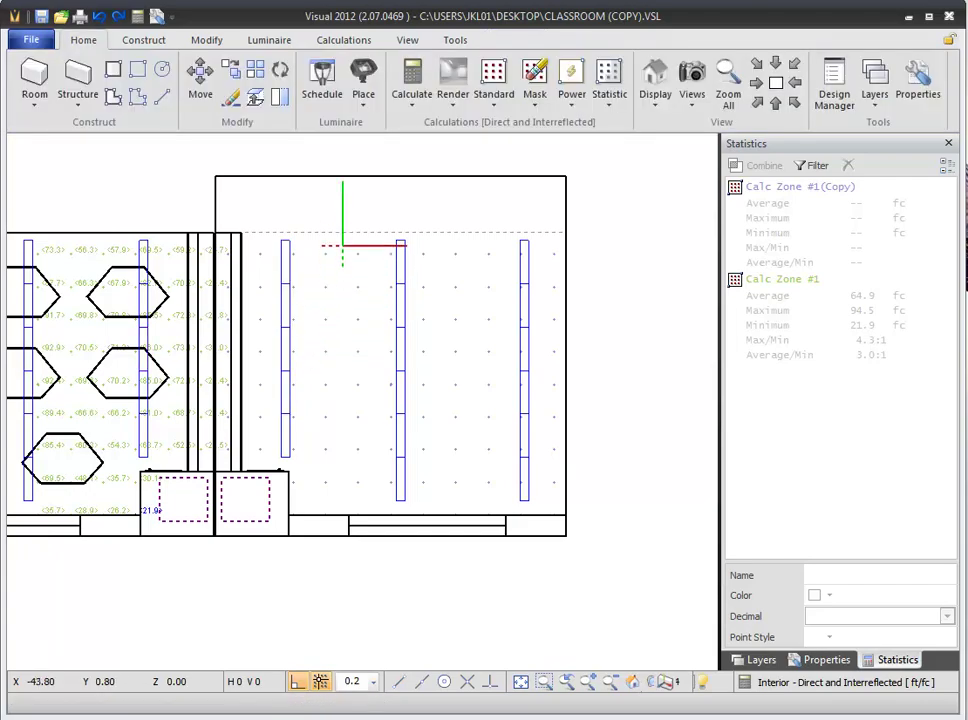
click(200, 80)
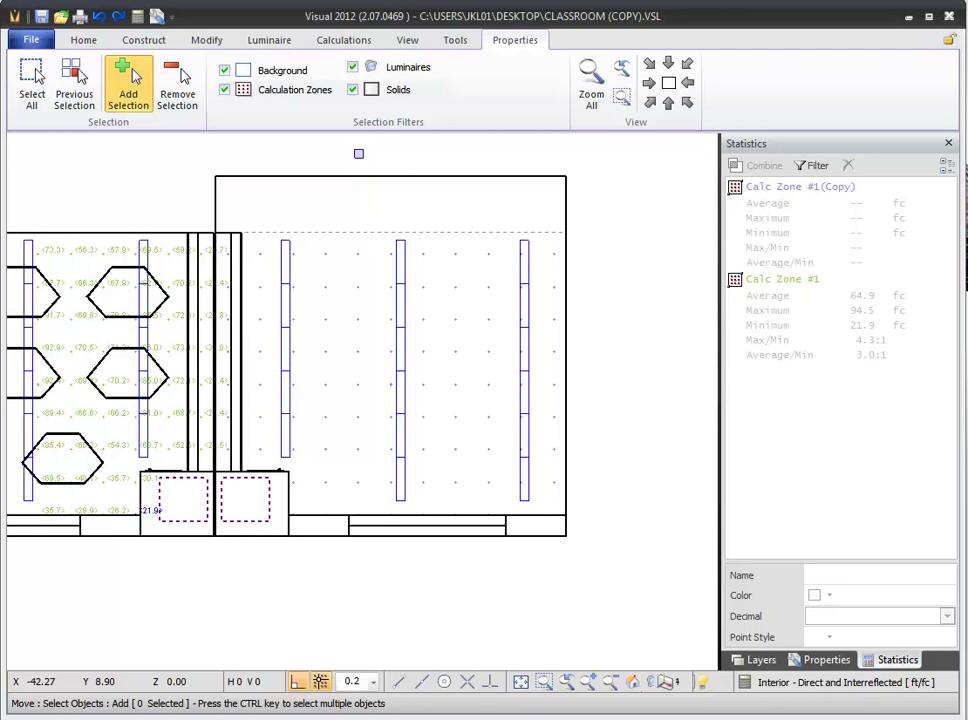
click(359, 153)
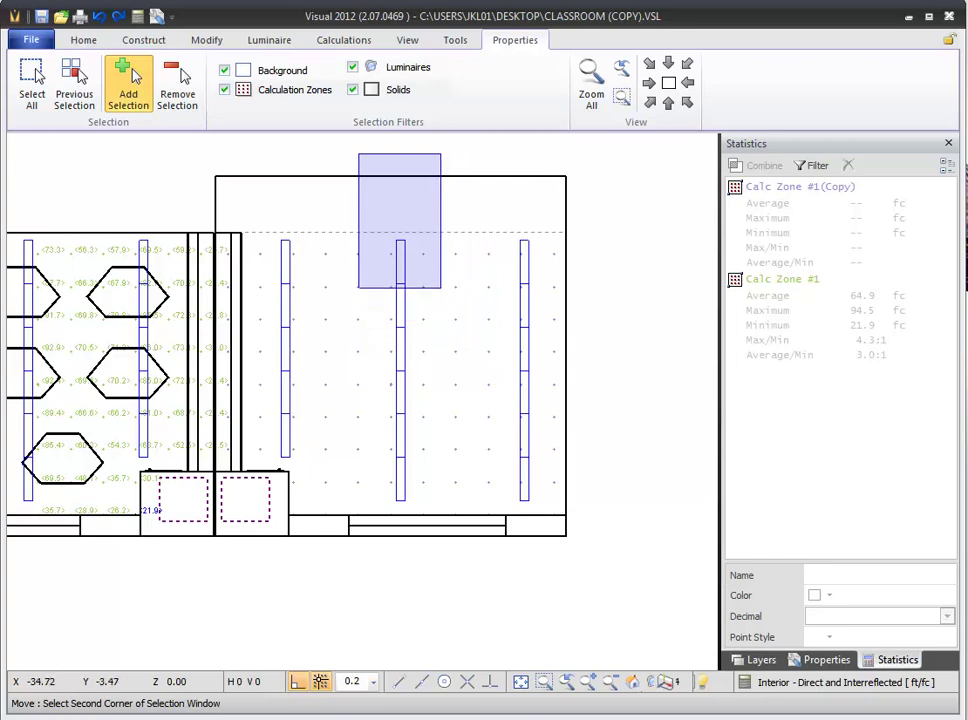
click(448, 377)
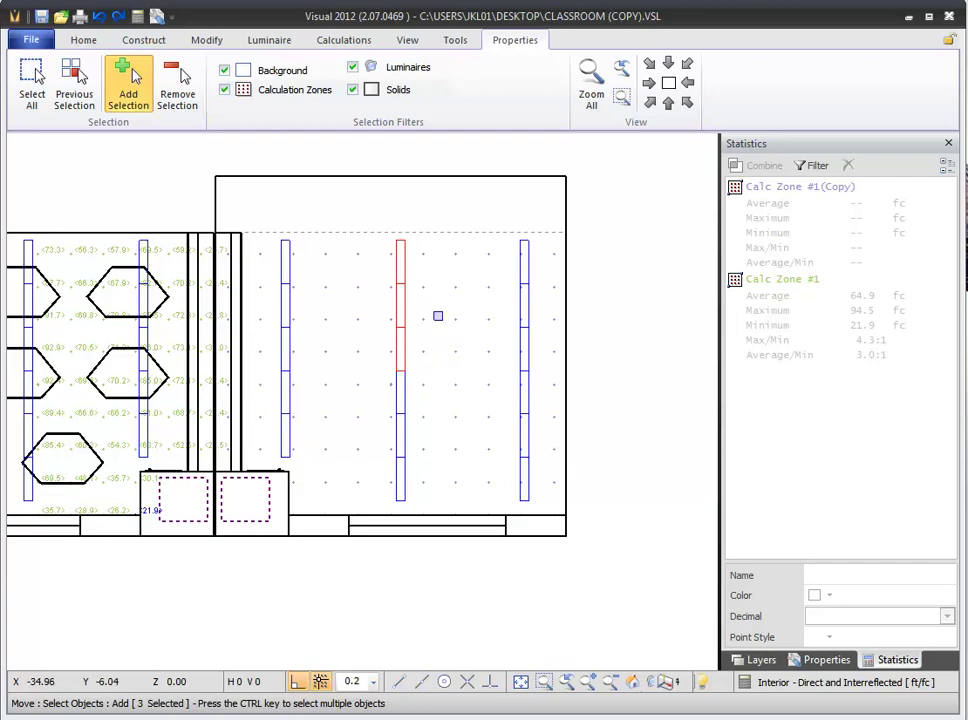
key(Return)
key(Escape)
click(344, 153)
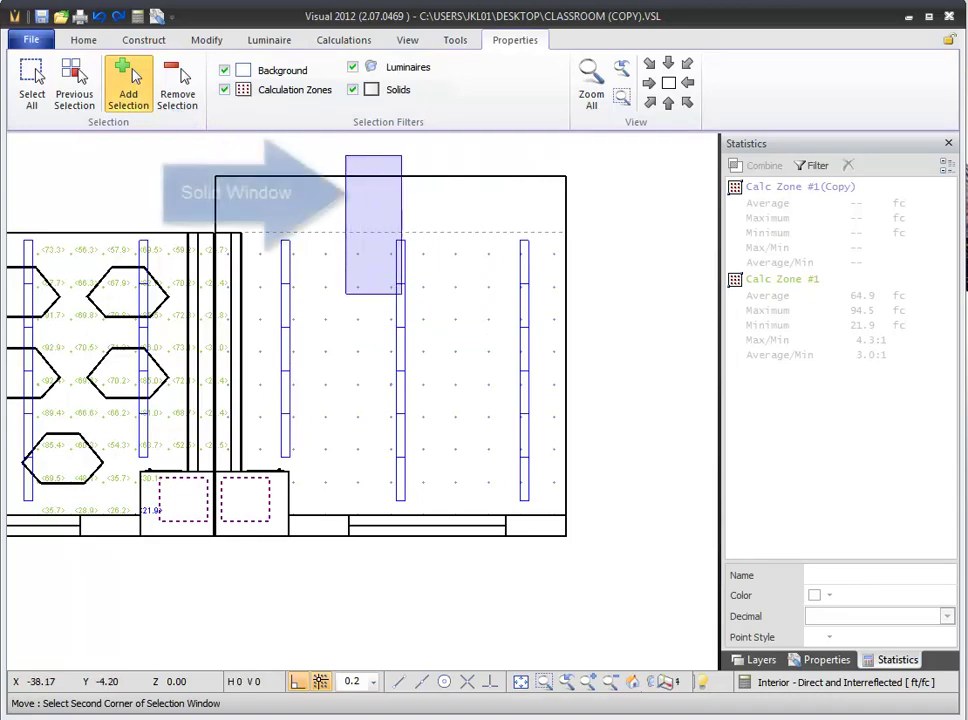
click(446, 396)
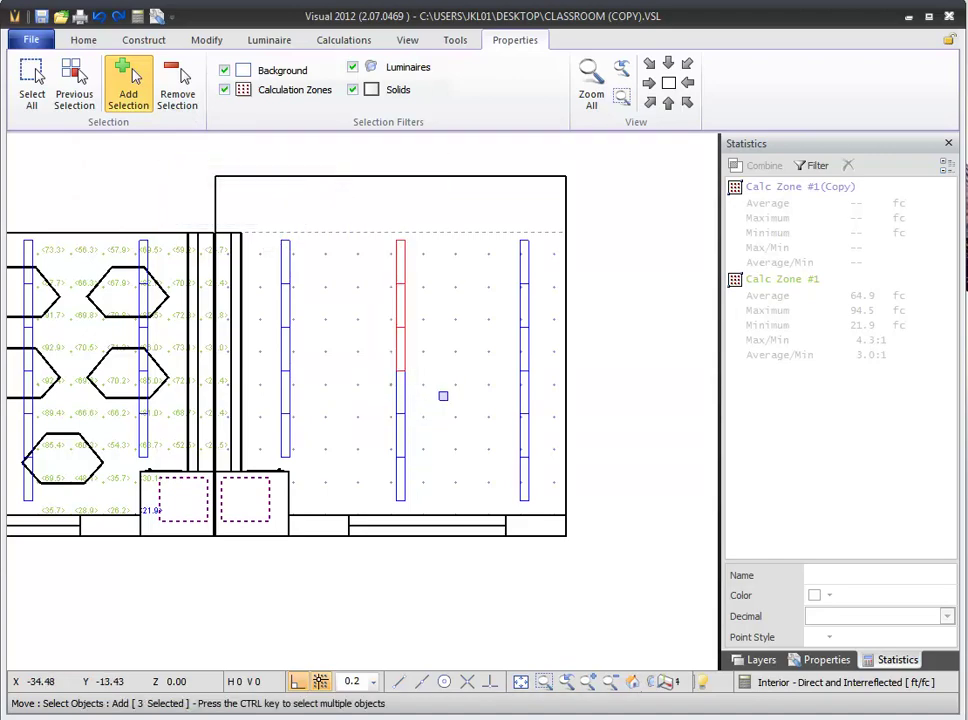
key(Return)
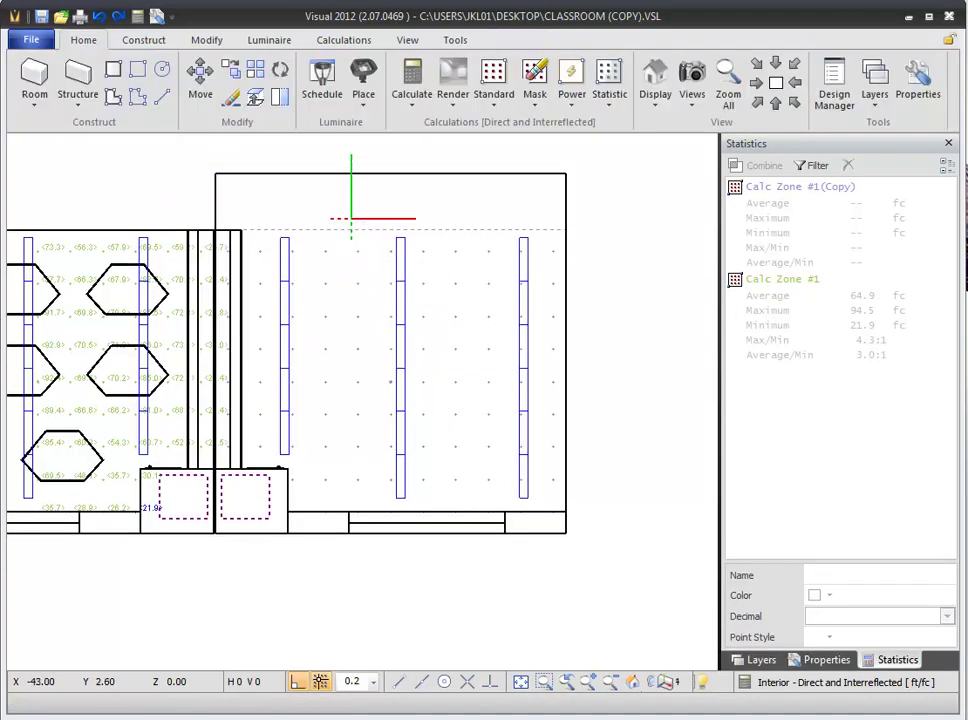
key(Return)
click(350, 220)
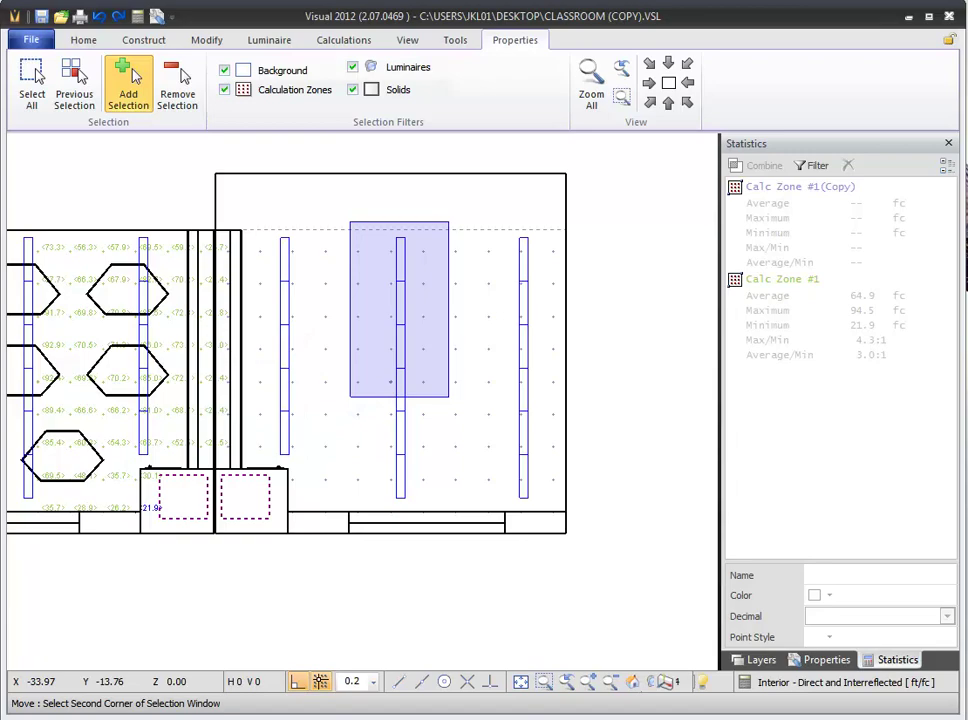
click(448, 397)
key(Return)
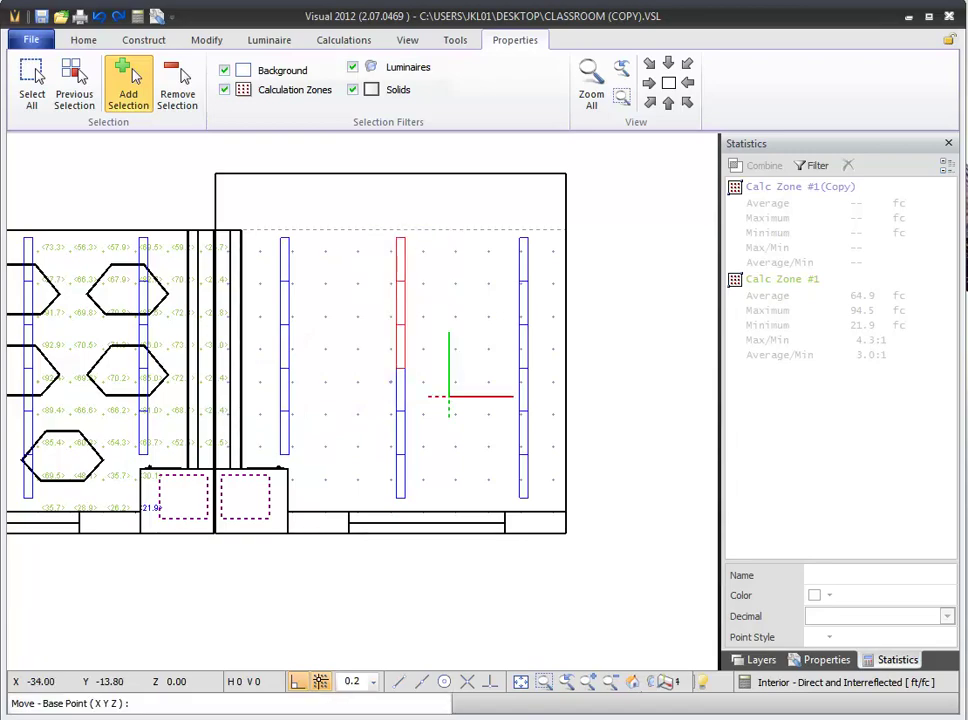
key(Escape)
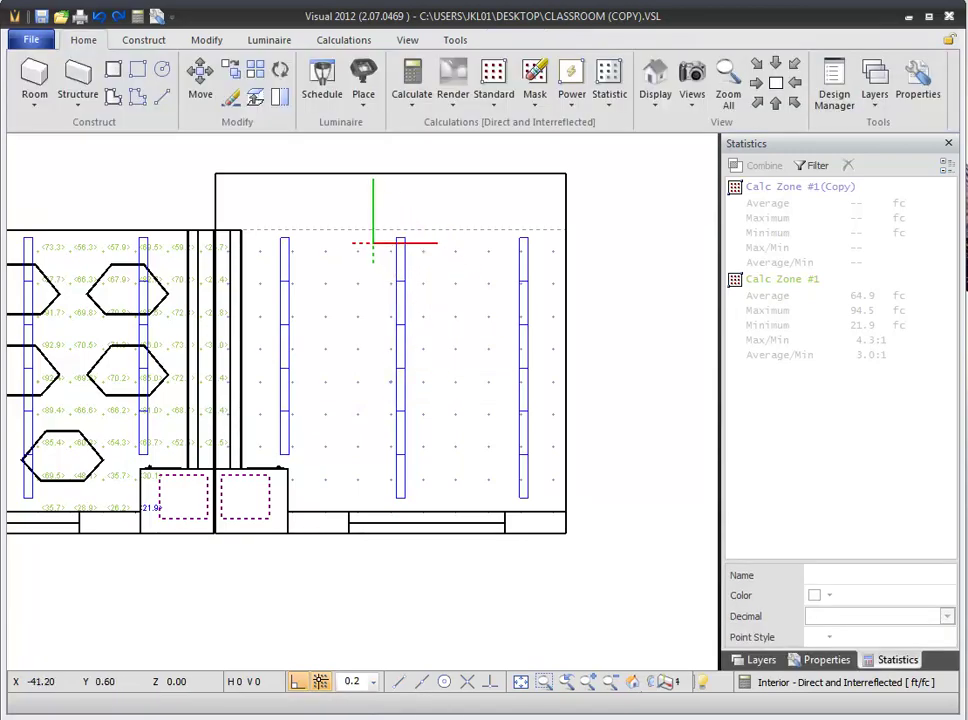
key(Return)
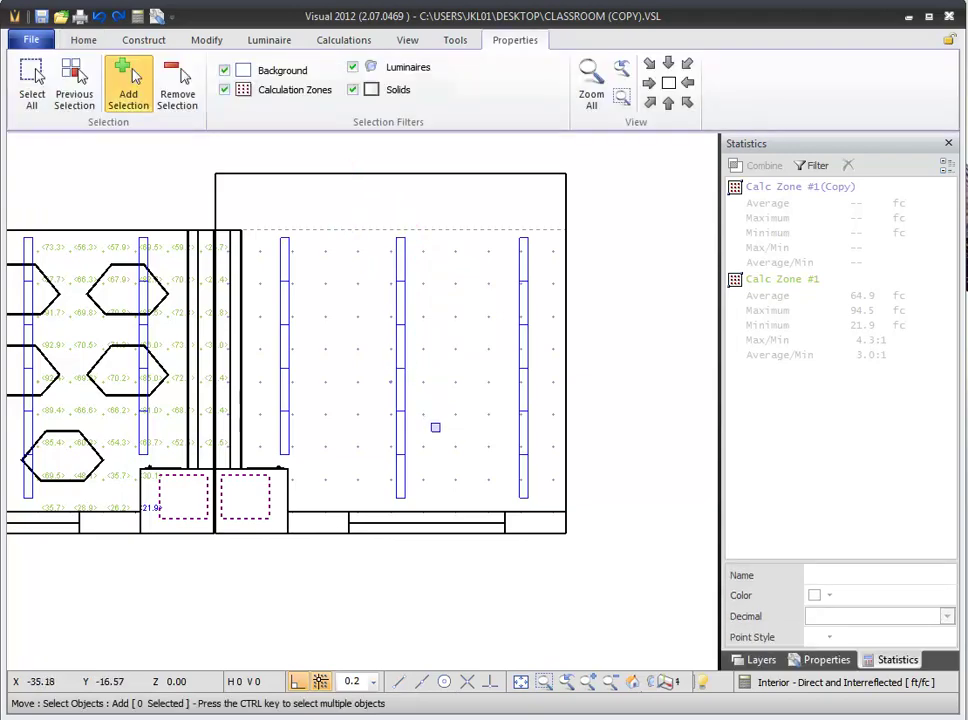
click(434, 424)
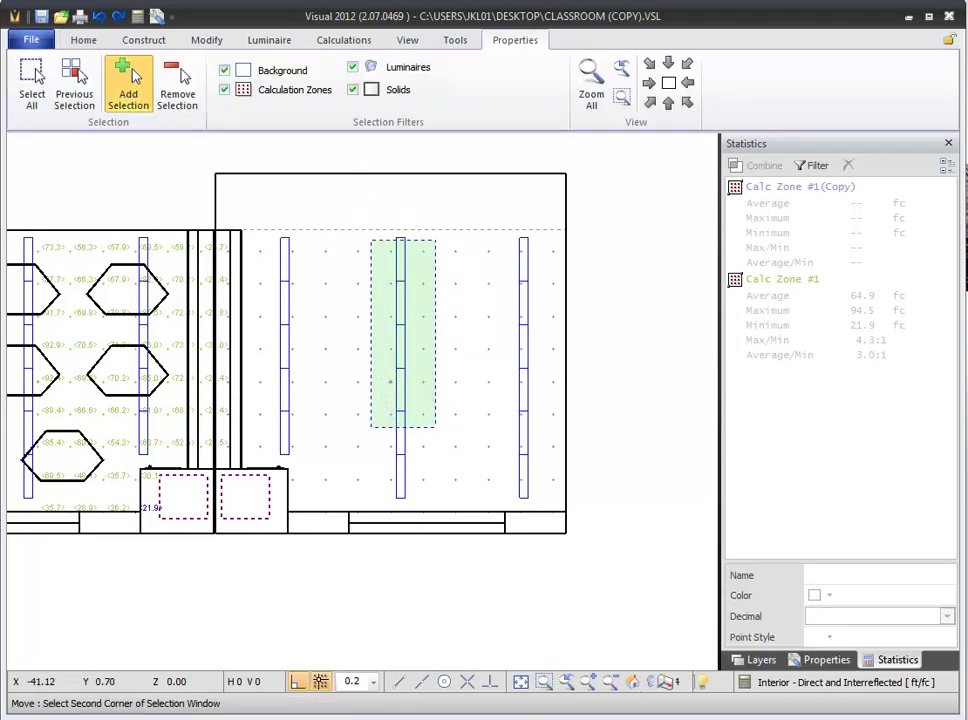
click(224, 90)
click(224, 70)
click(352, 90)
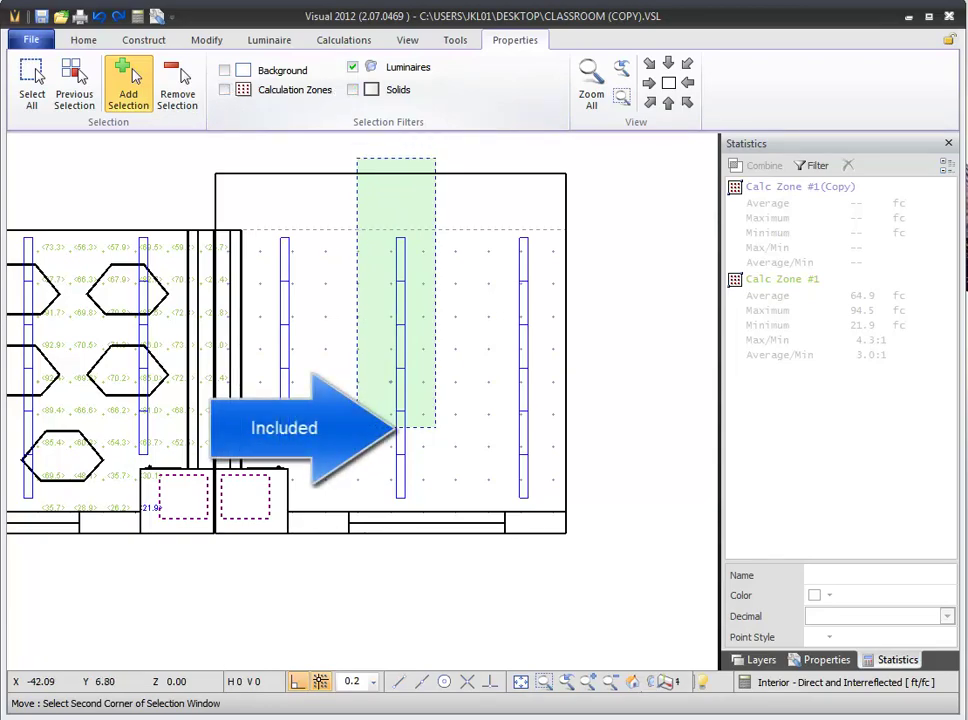
click(362, 217)
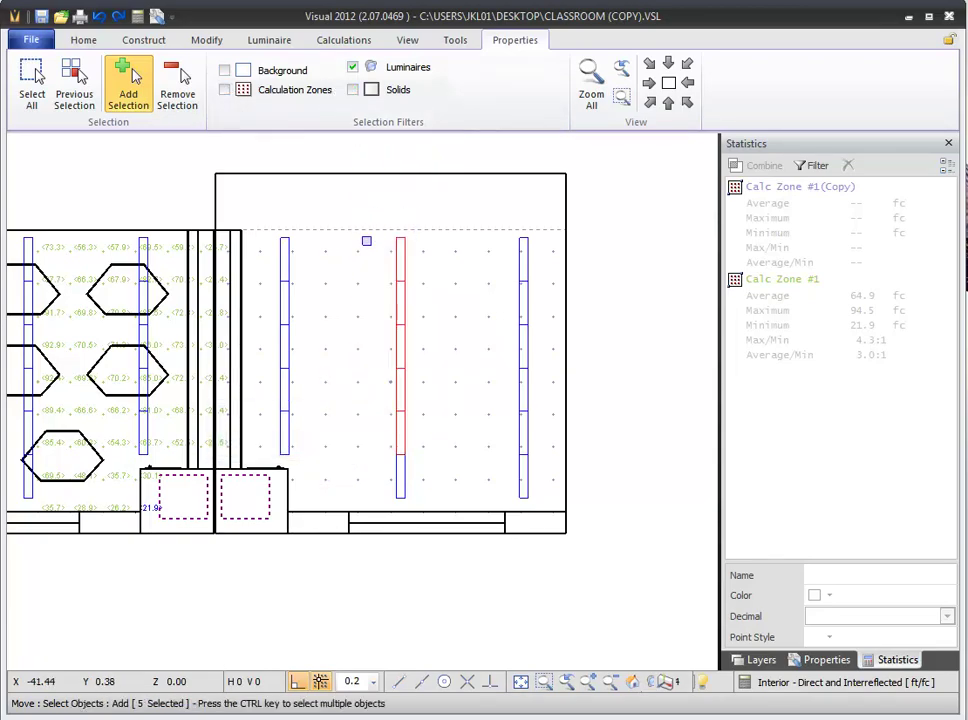
key(Return)
key(Escape)
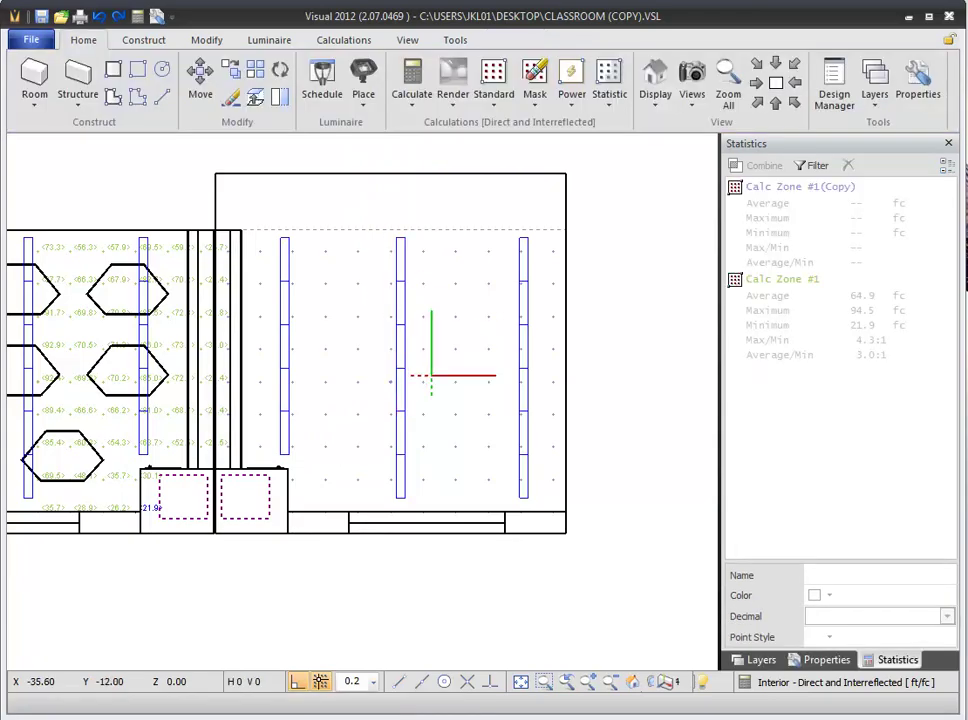
key(Return)
click(441, 432)
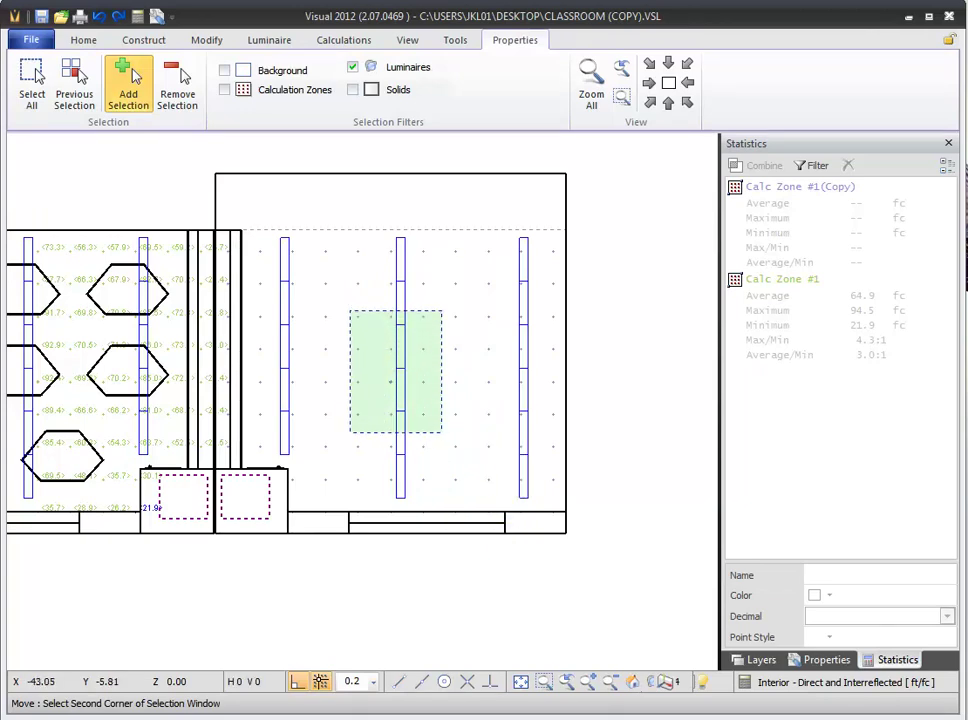
click(361, 213)
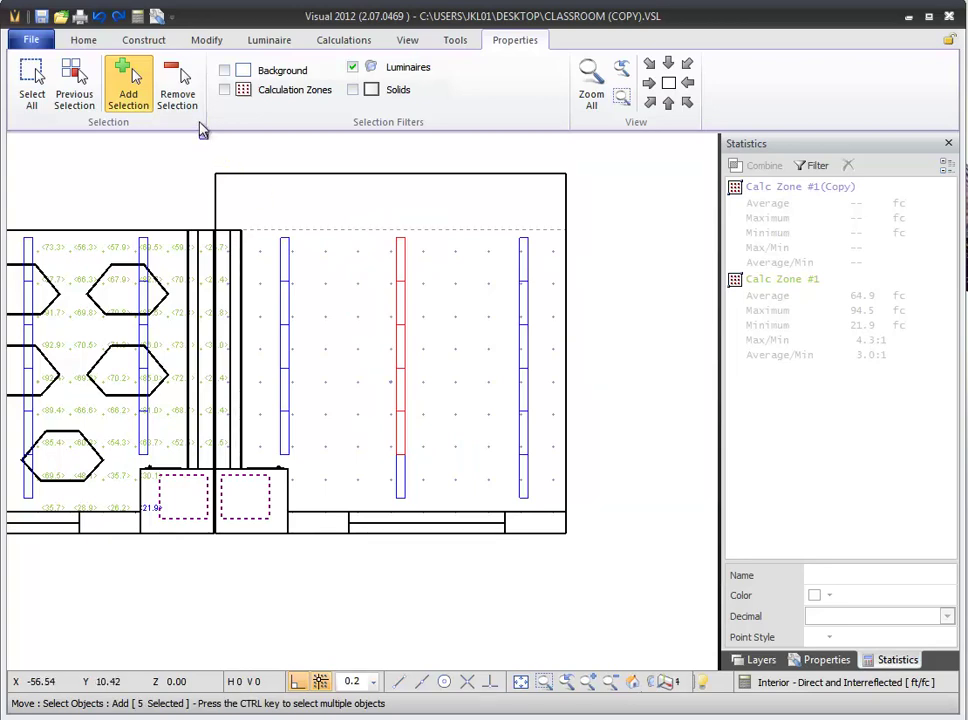
click(179, 80)
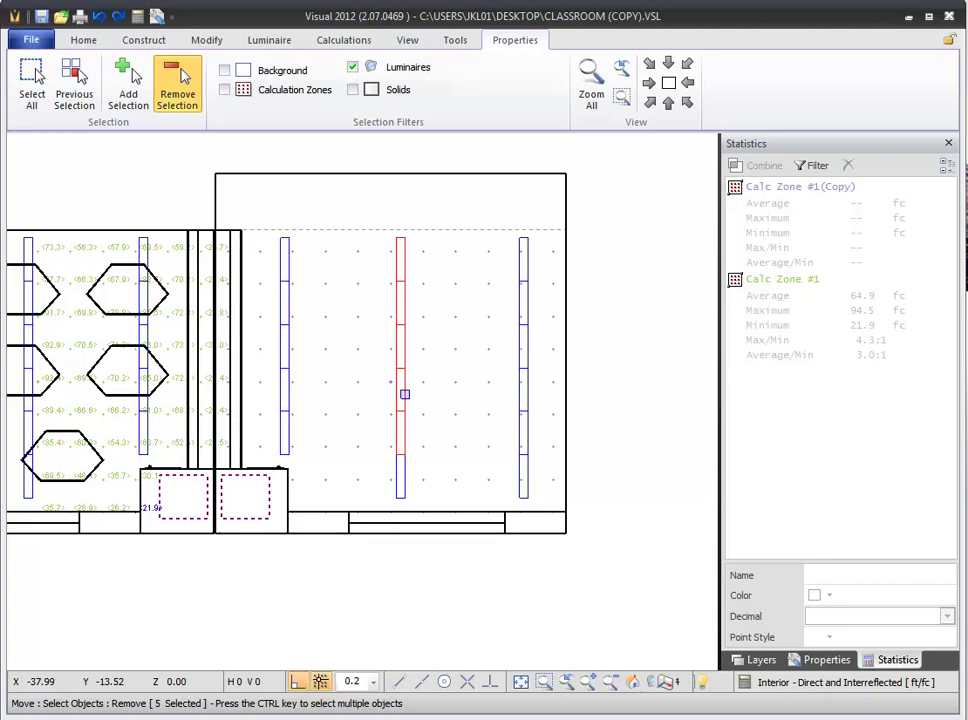
click(404, 394)
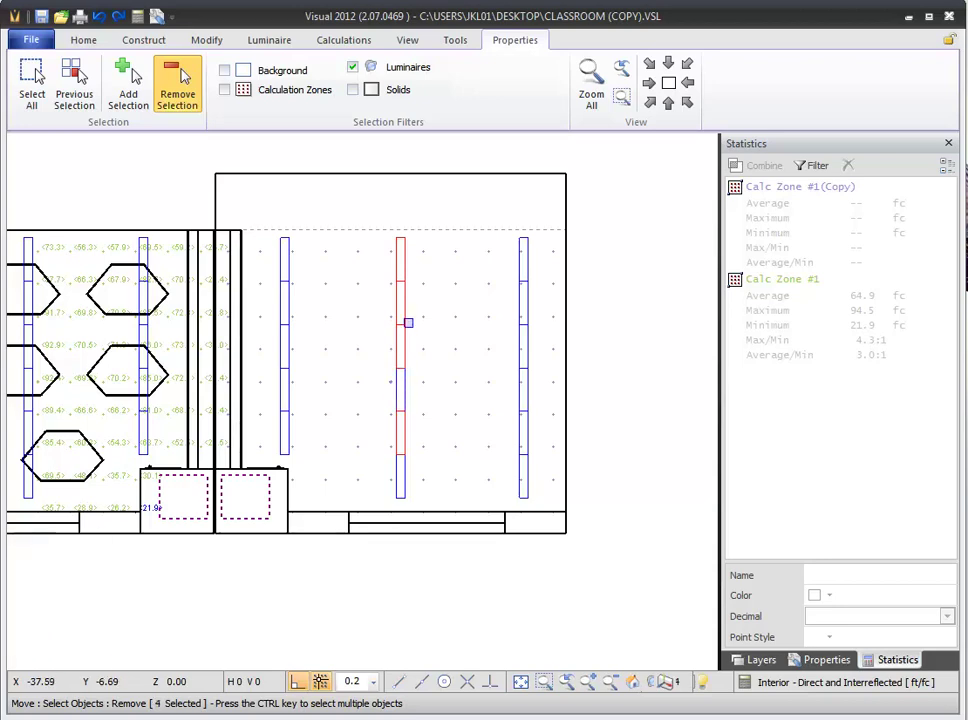
click(418, 301)
click(397, 270)
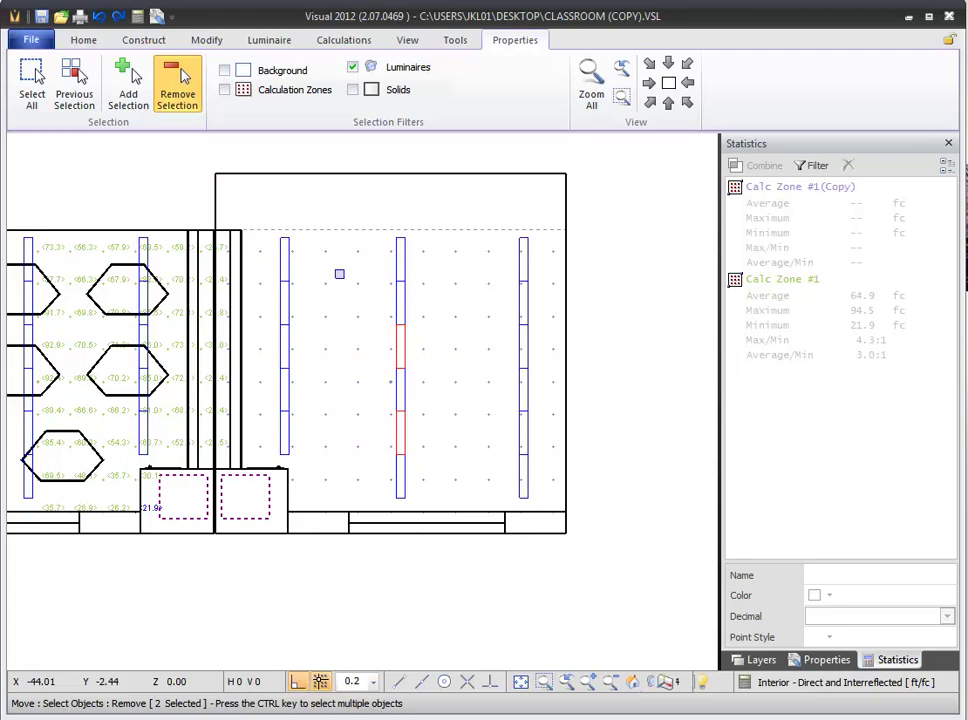
click(130, 95)
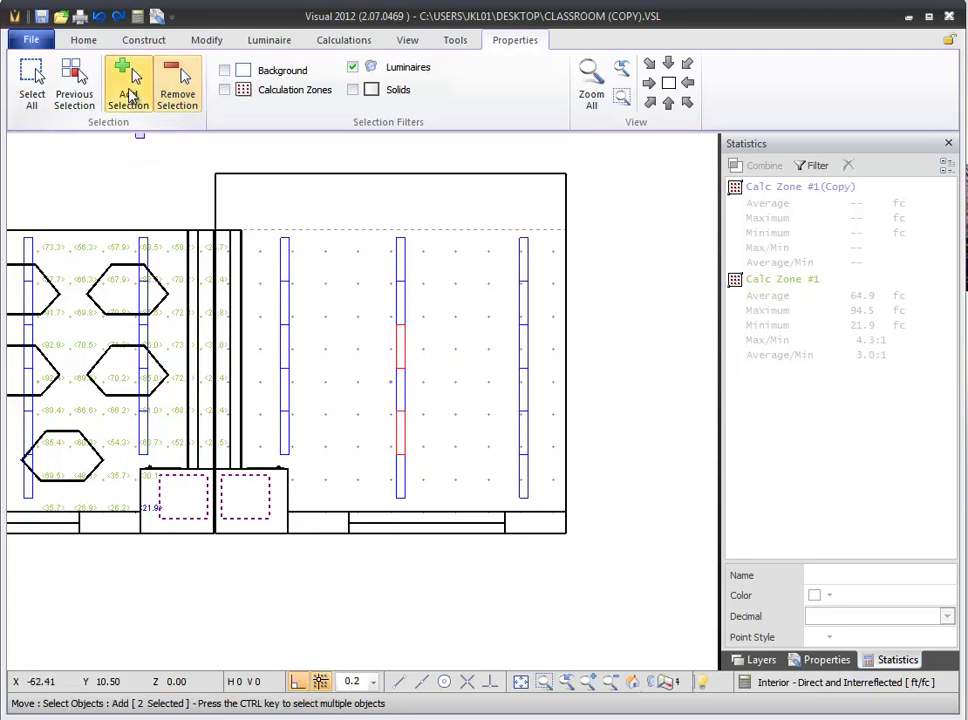
click(378, 210)
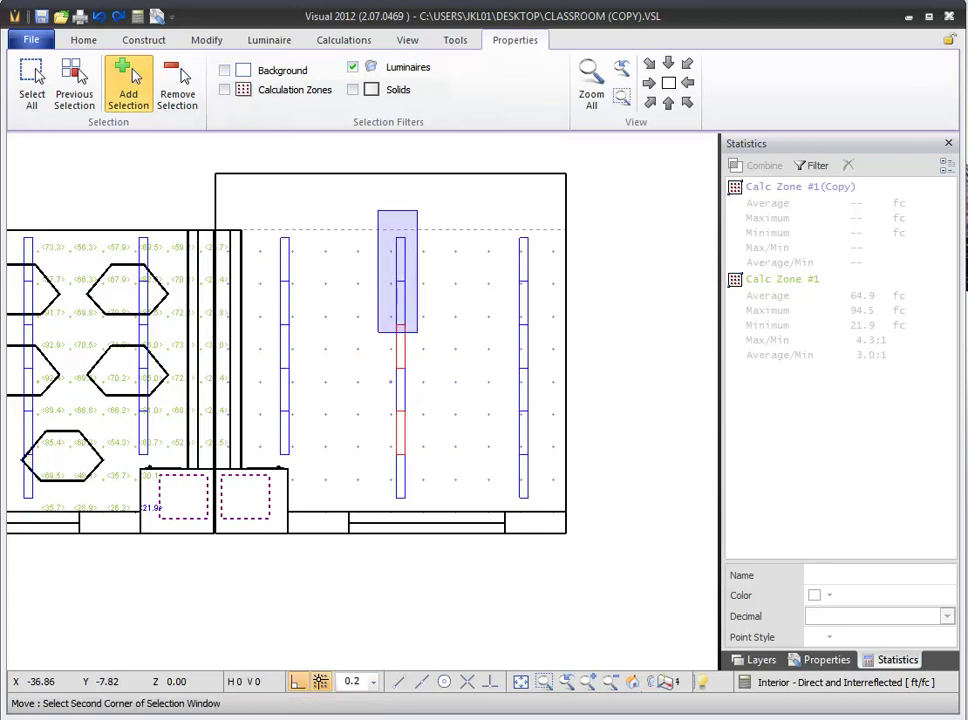
click(420, 335)
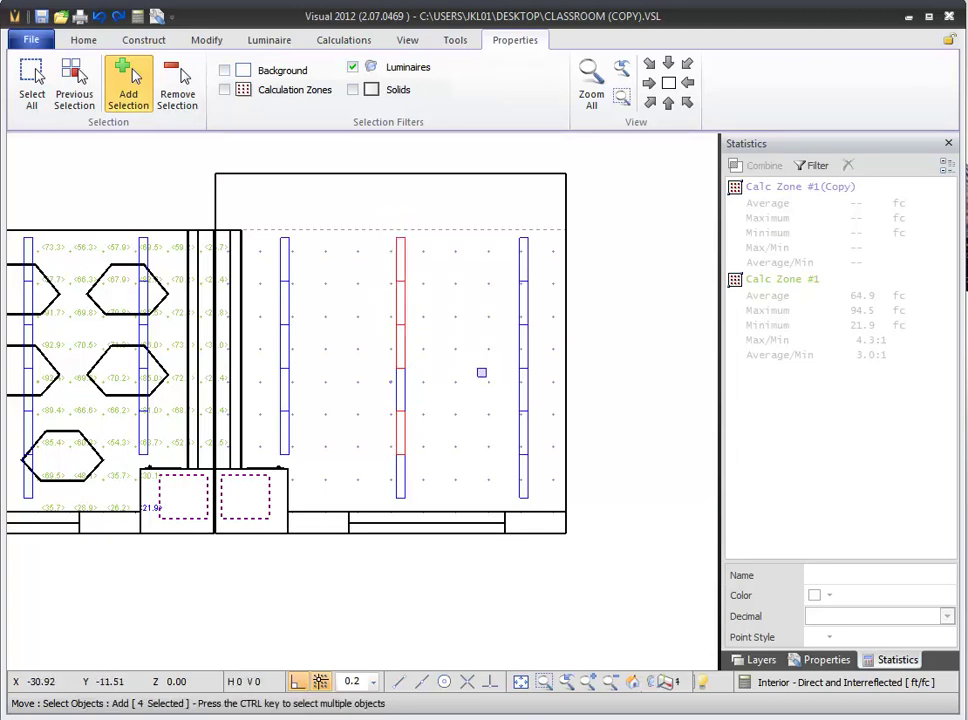
key(Escape)
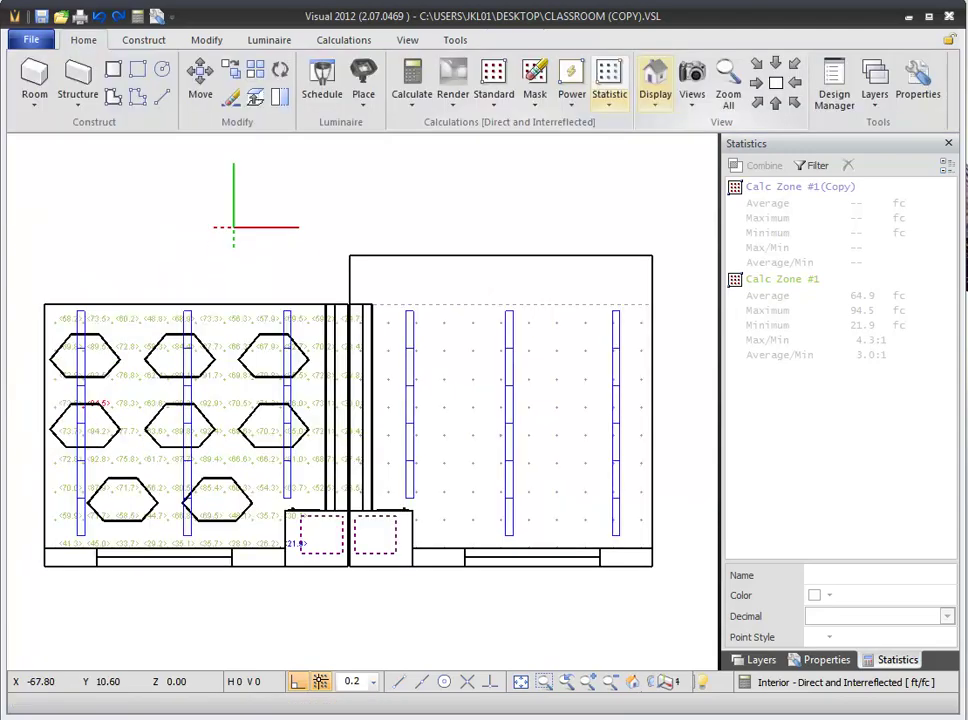
Select all eight hexagon luminaires in the left room and move them slightly upward.
click(199, 86)
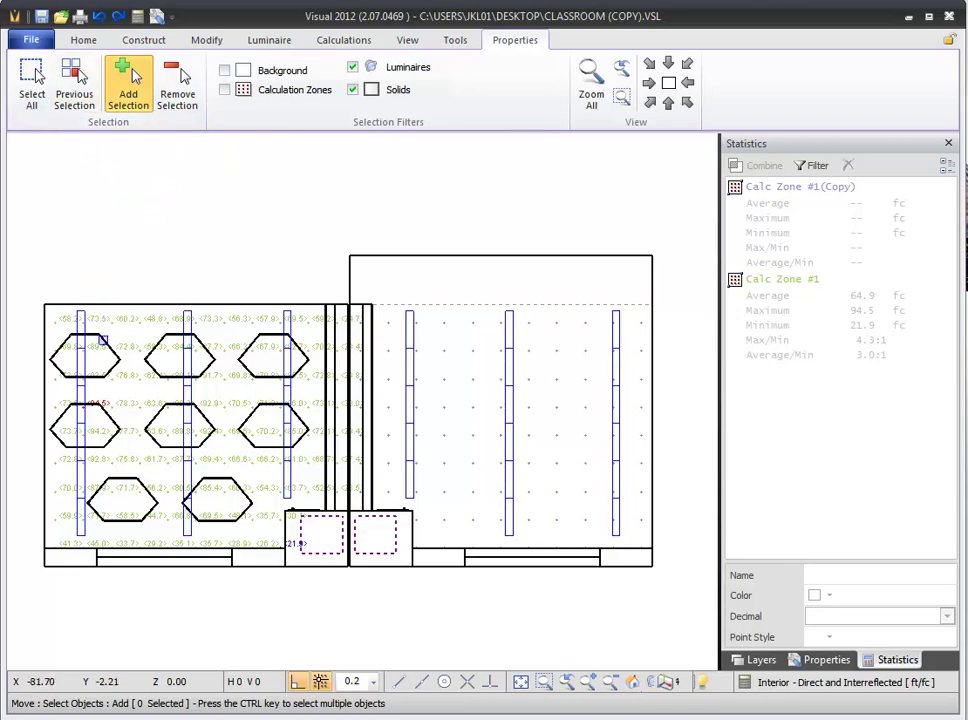
click(103, 339)
click(168, 335)
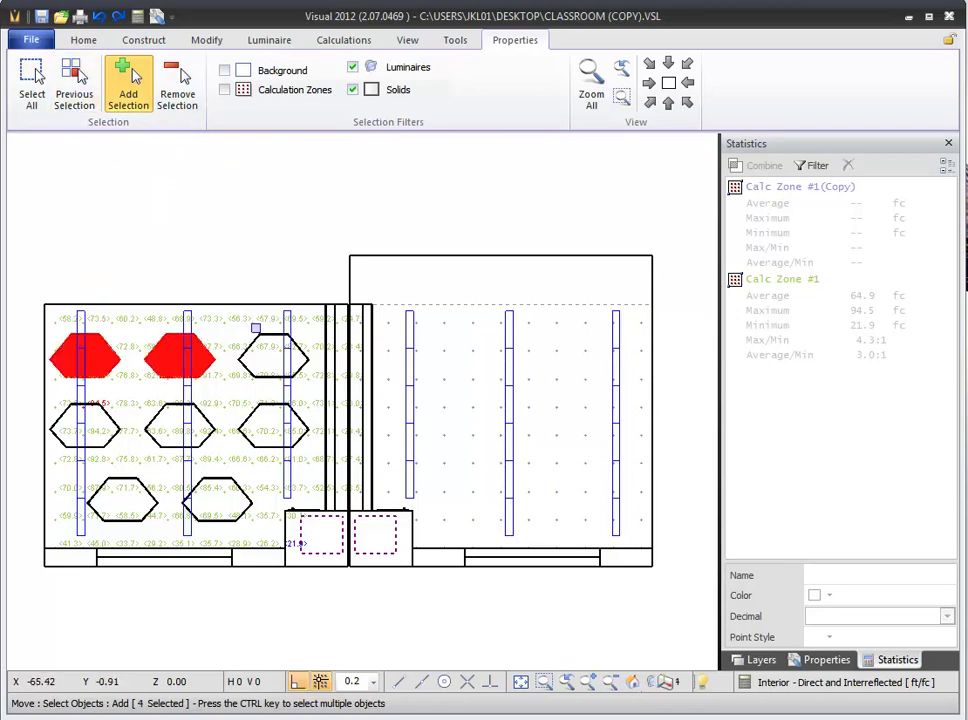
click(260, 337)
click(100, 418)
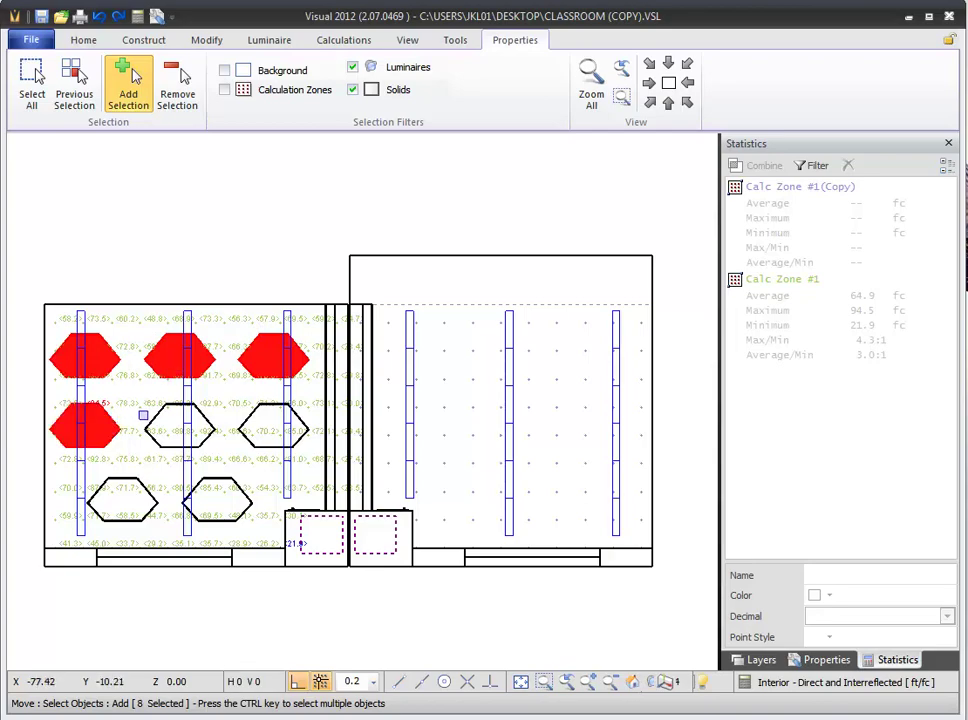
click(157, 418)
click(257, 418)
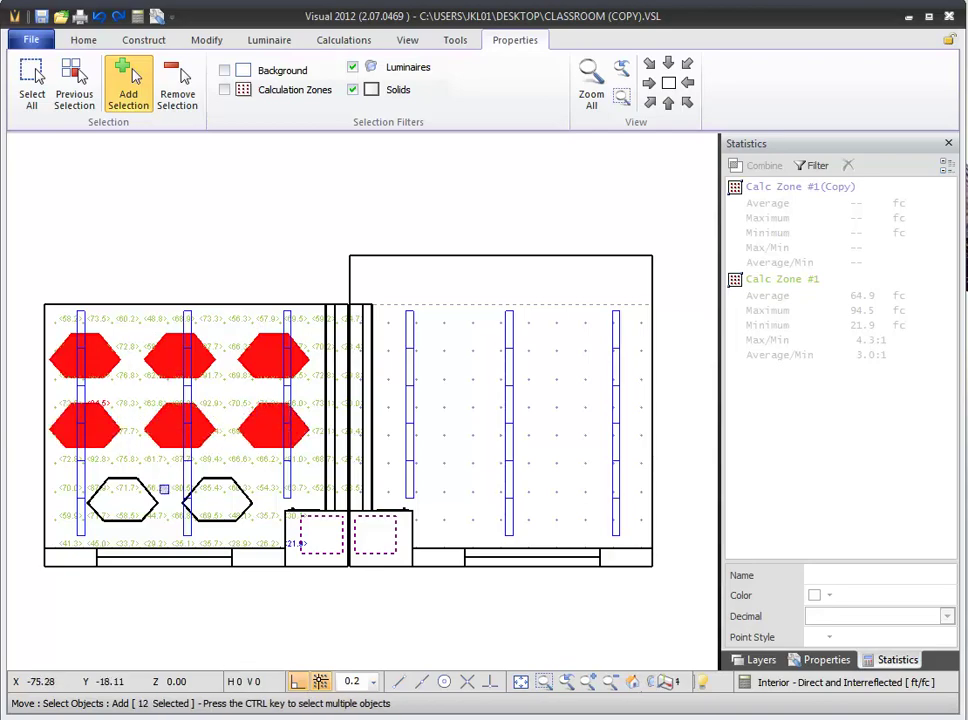
click(150, 500)
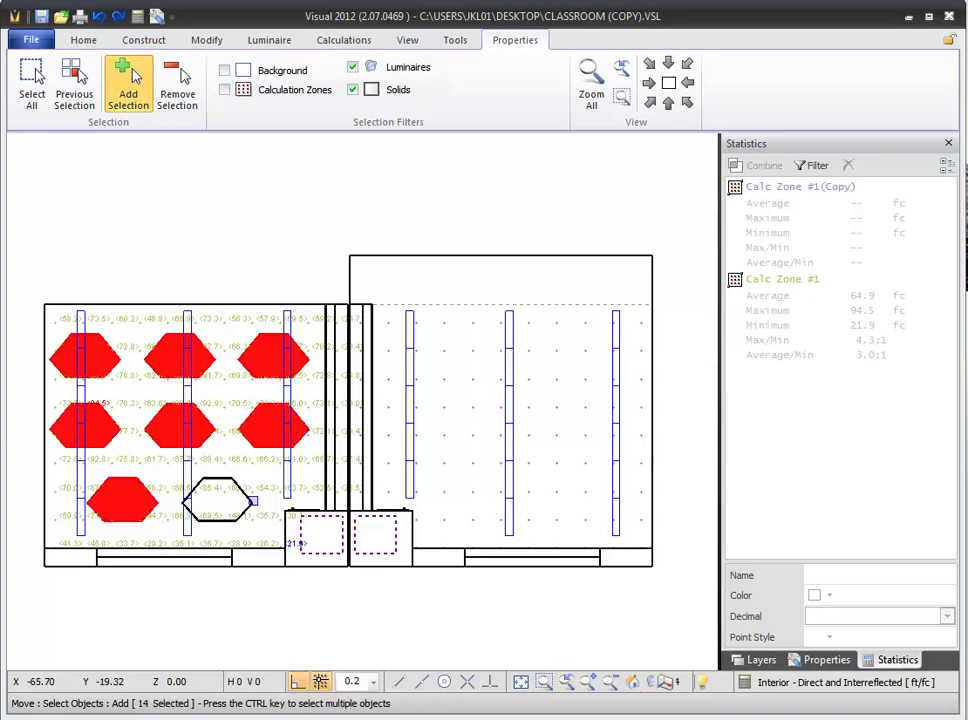
click(252, 500)
key(m)
click(225, 490)
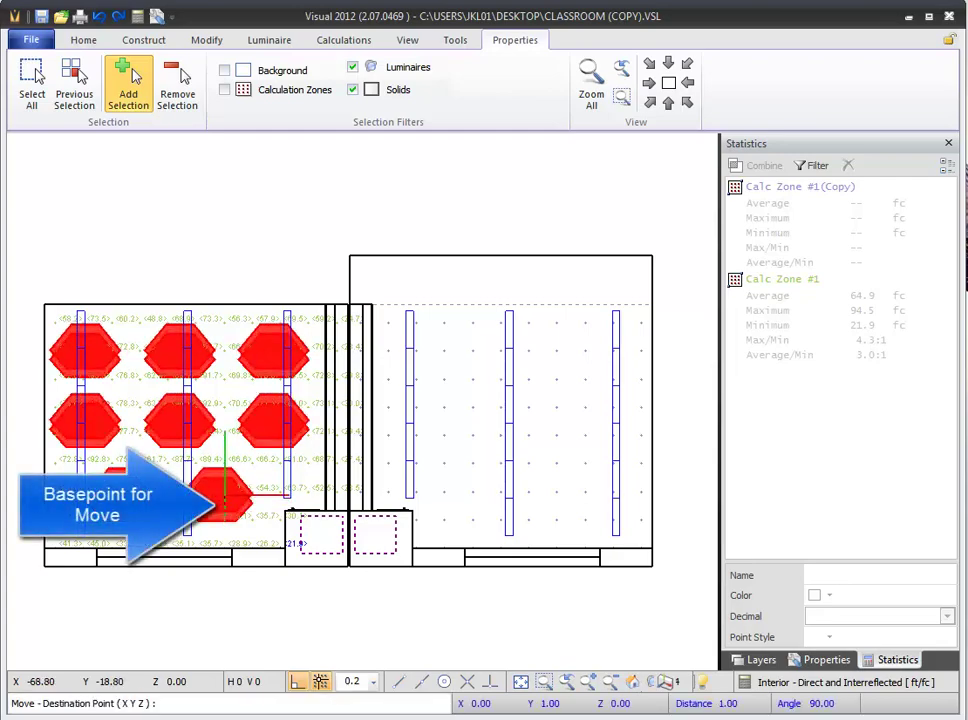
click(228, 488)
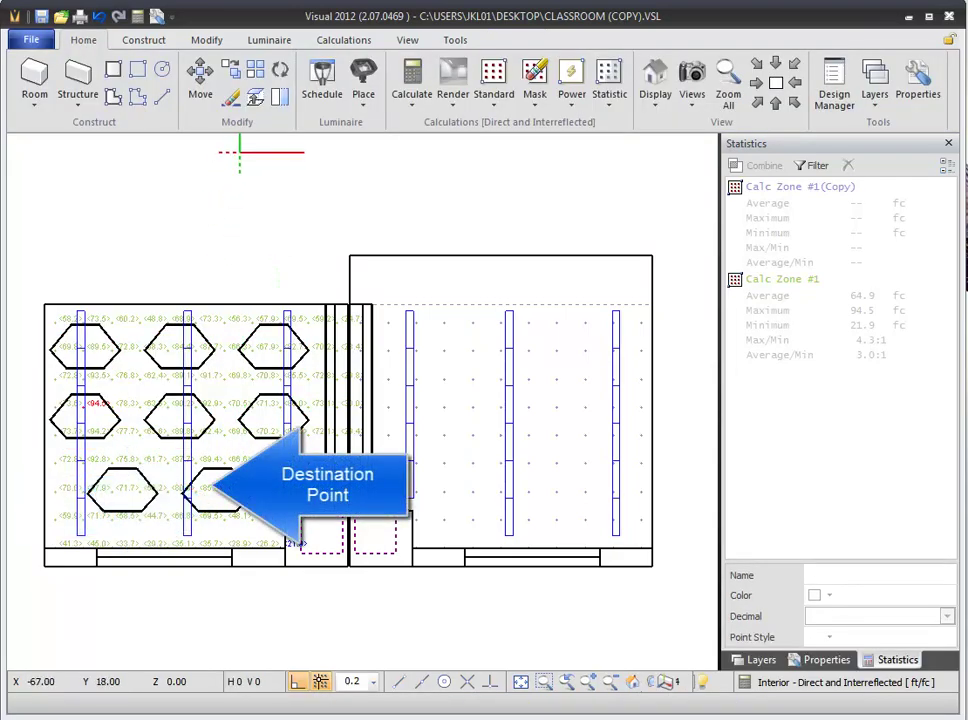
Copy the previously selected hexagon clouds from the left room into the right room.
click(236, 76)
click(73, 86)
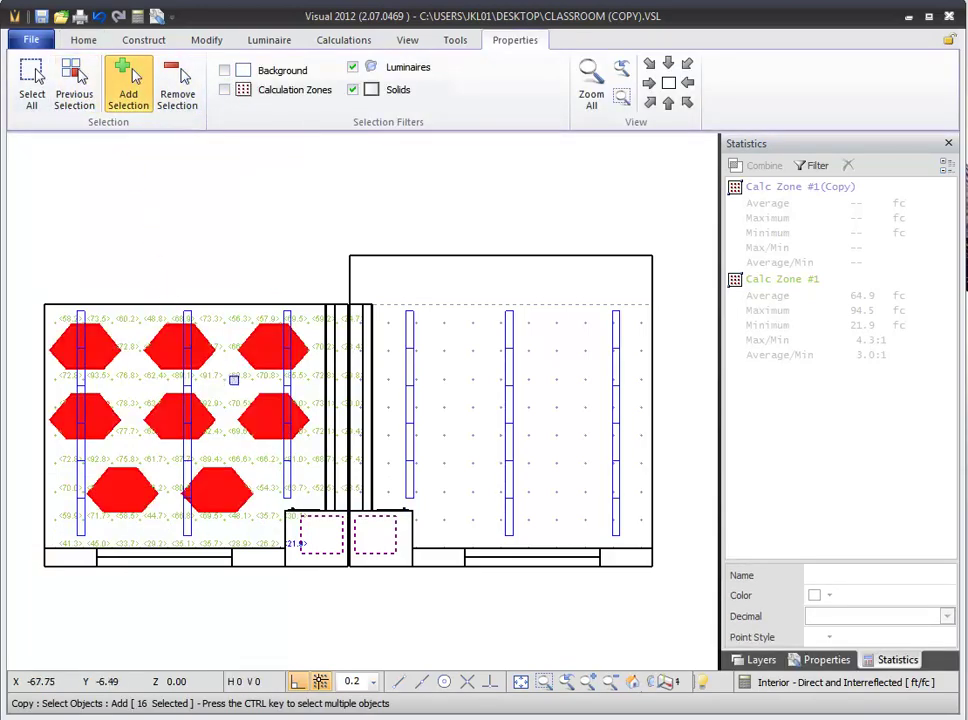
key(Return)
click(233, 382)
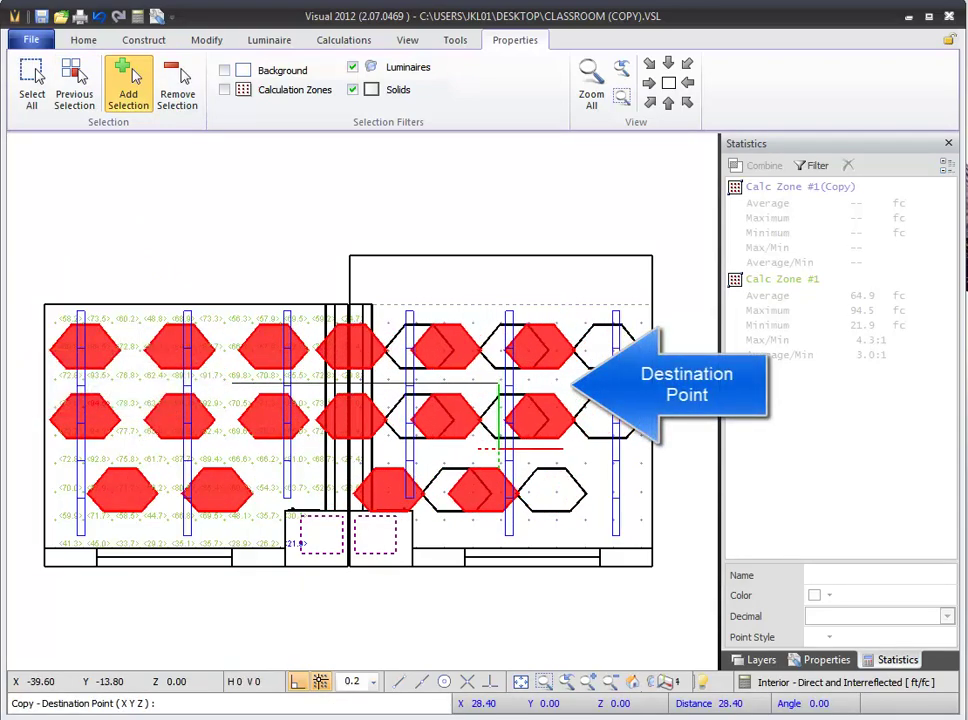
click(500, 448)
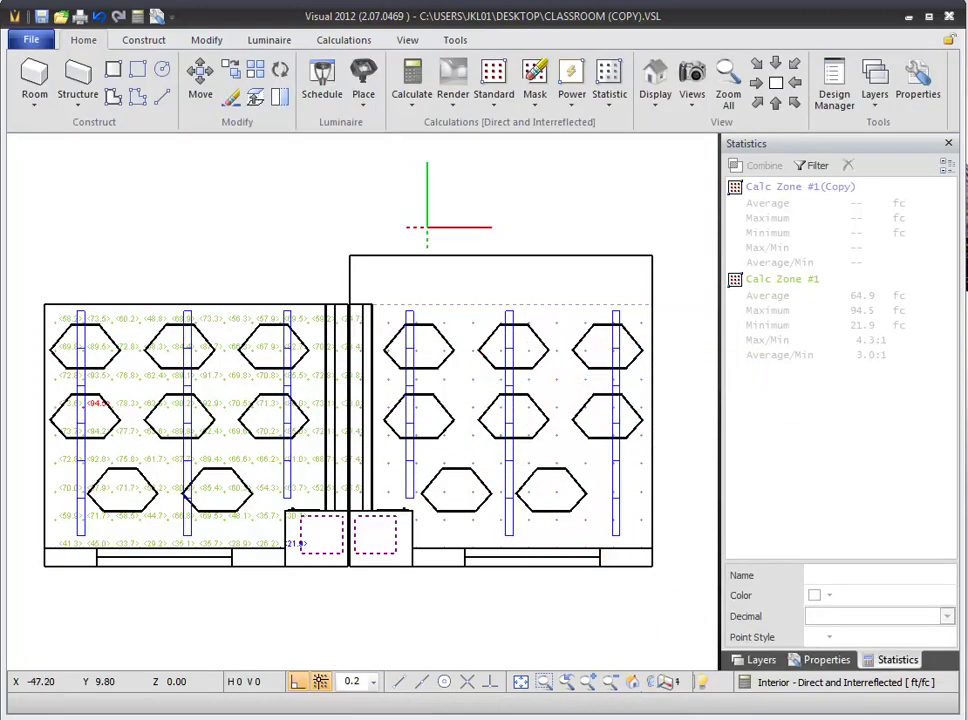
click(200, 84)
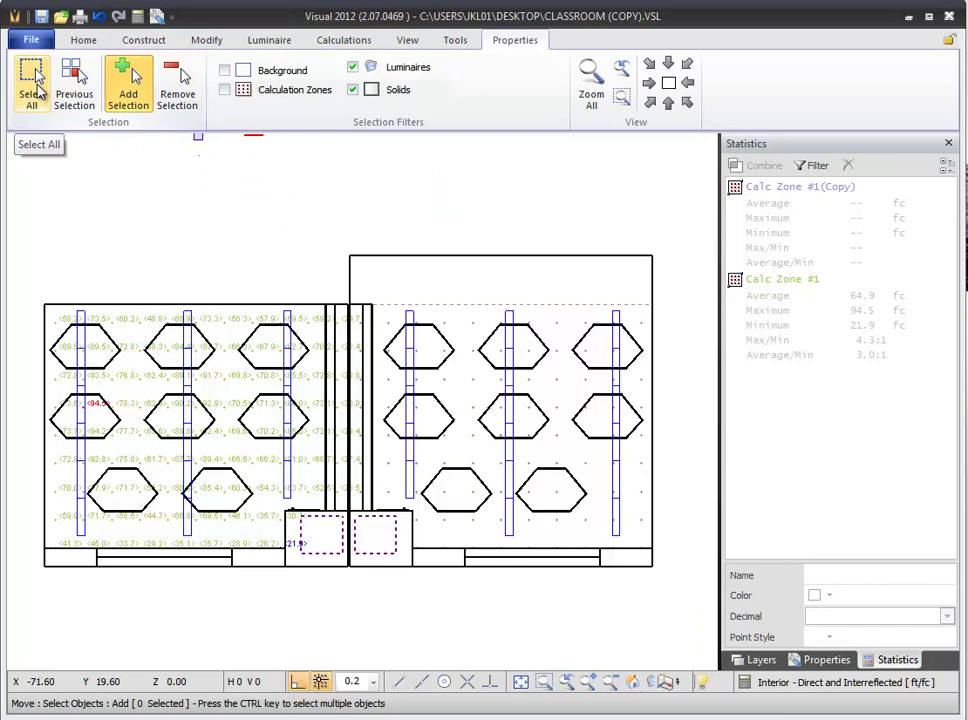
click(36, 88)
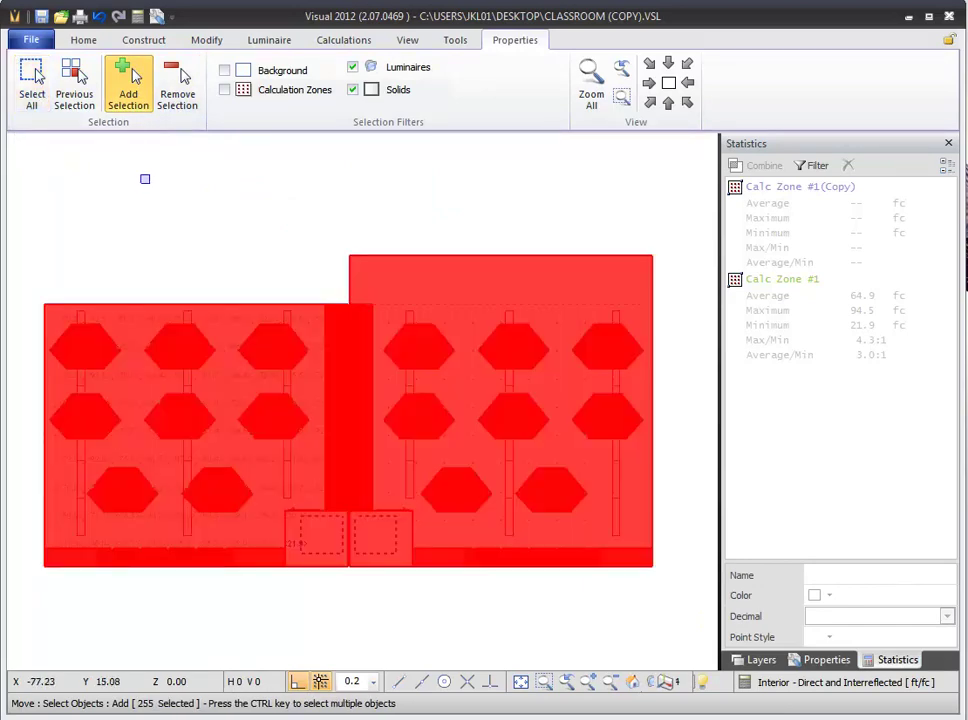
click(145, 178)
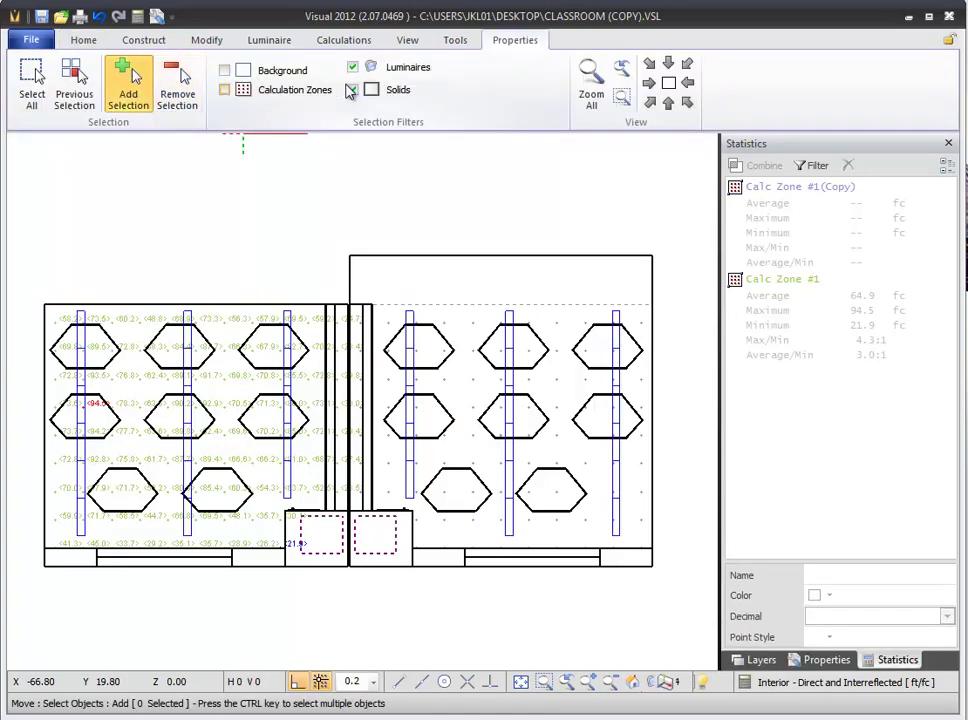
click(353, 90)
click(31, 86)
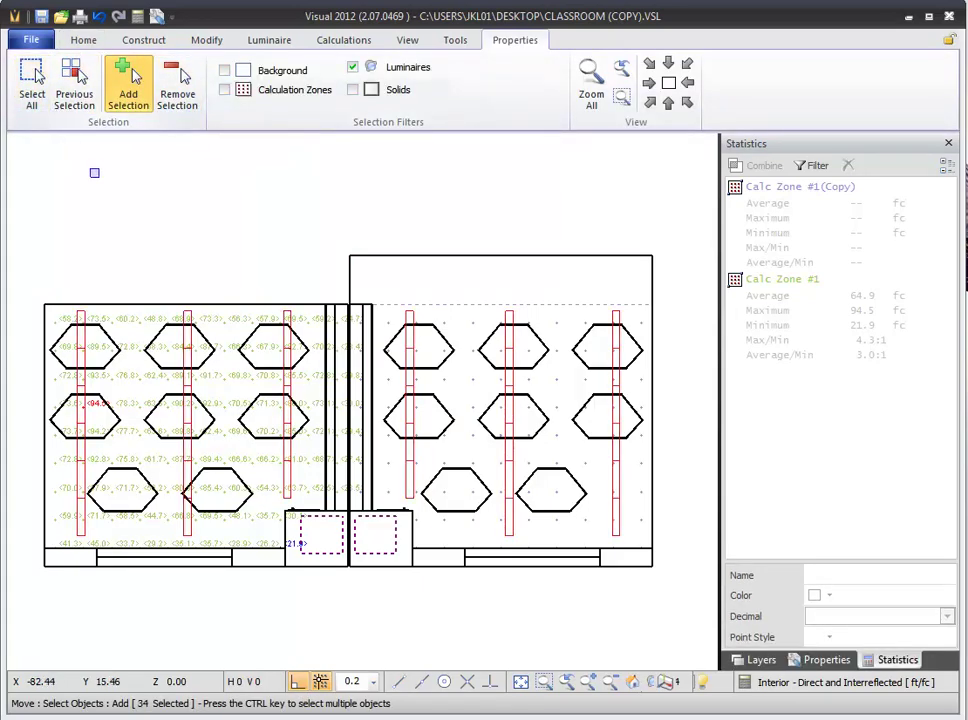
key(Return)
click(167, 298)
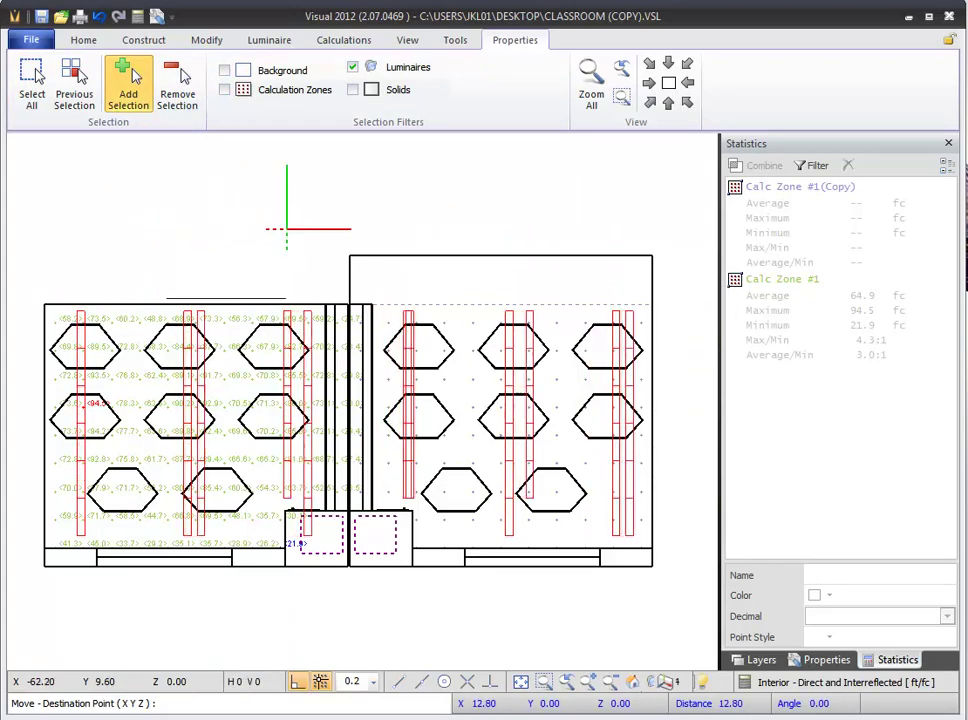
click(276, 196)
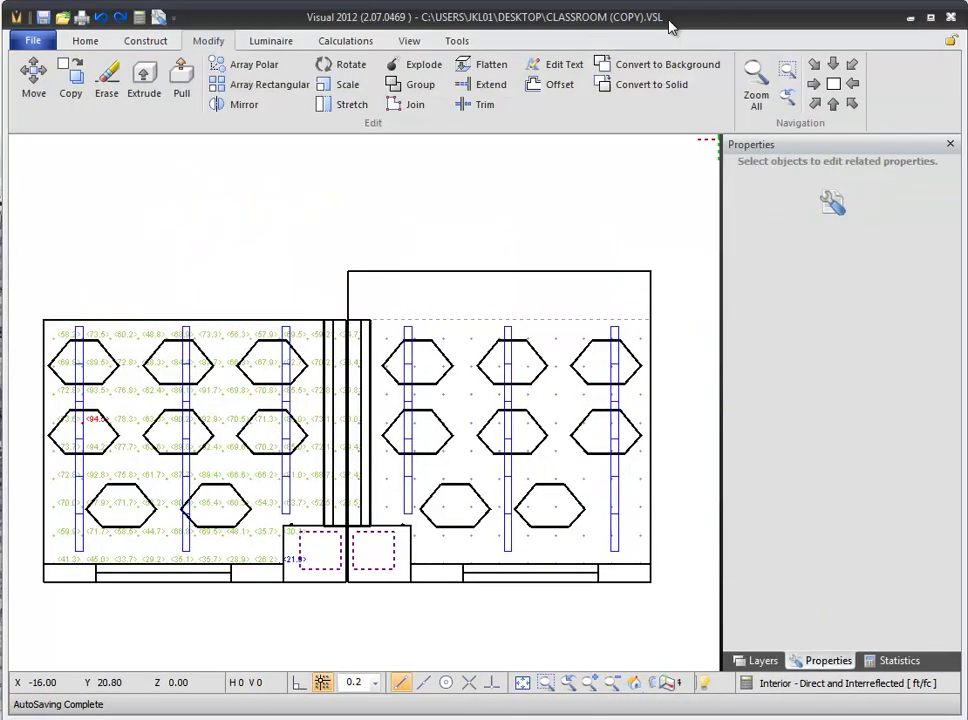
In isometric view, pull the upper loose hexagon outline up into a 3-D prism.
click(851, 104)
middle_drag(690, 230, 505, 220)
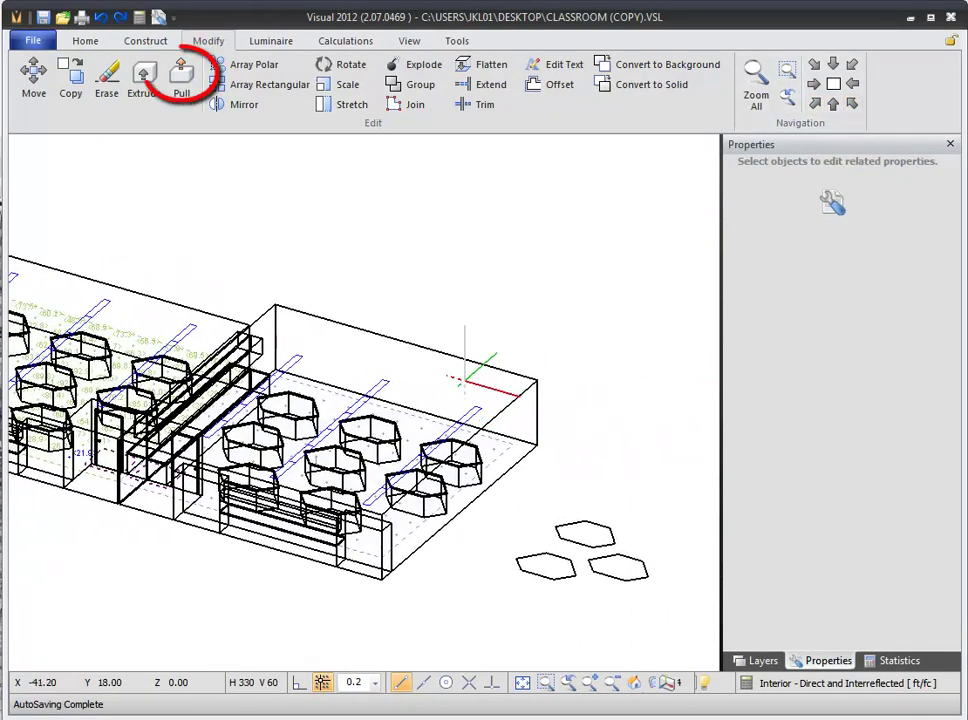
click(181, 88)
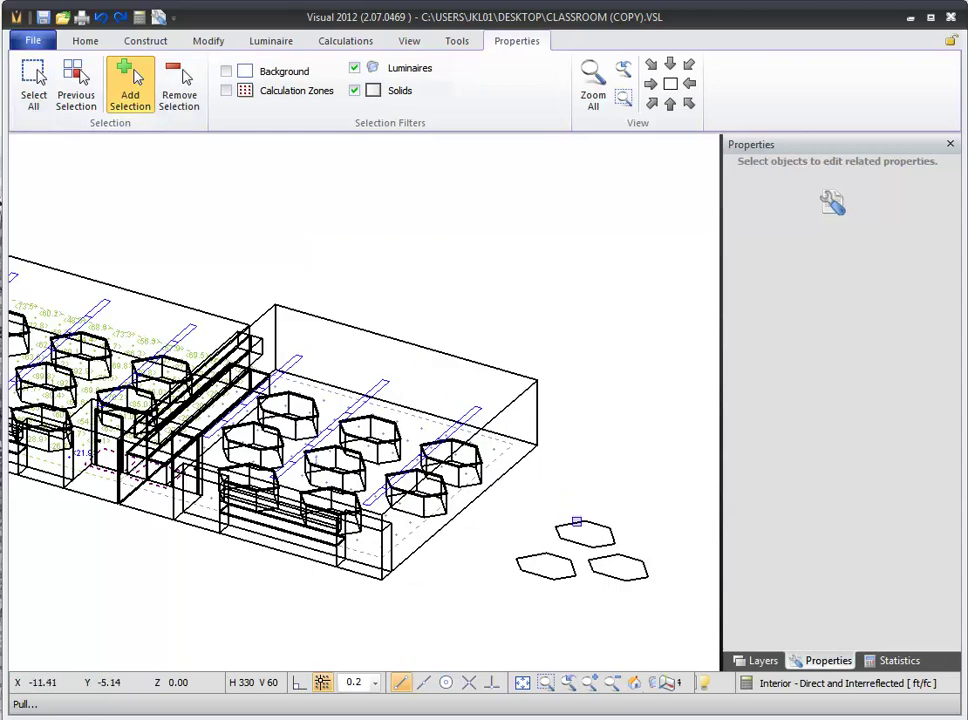
click(580, 530)
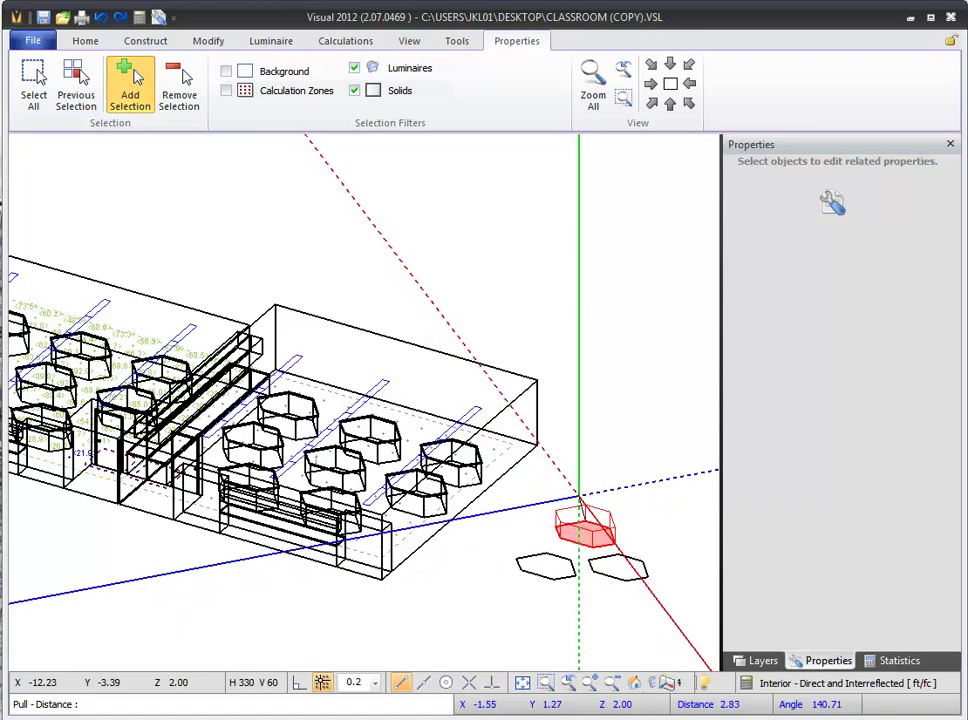
click(578, 496)
Pull the lower-left hexagon outline up into a second hexagonal prism.
middle_drag(631, 452, 553, 490)
scroll(545, 495, up, 3)
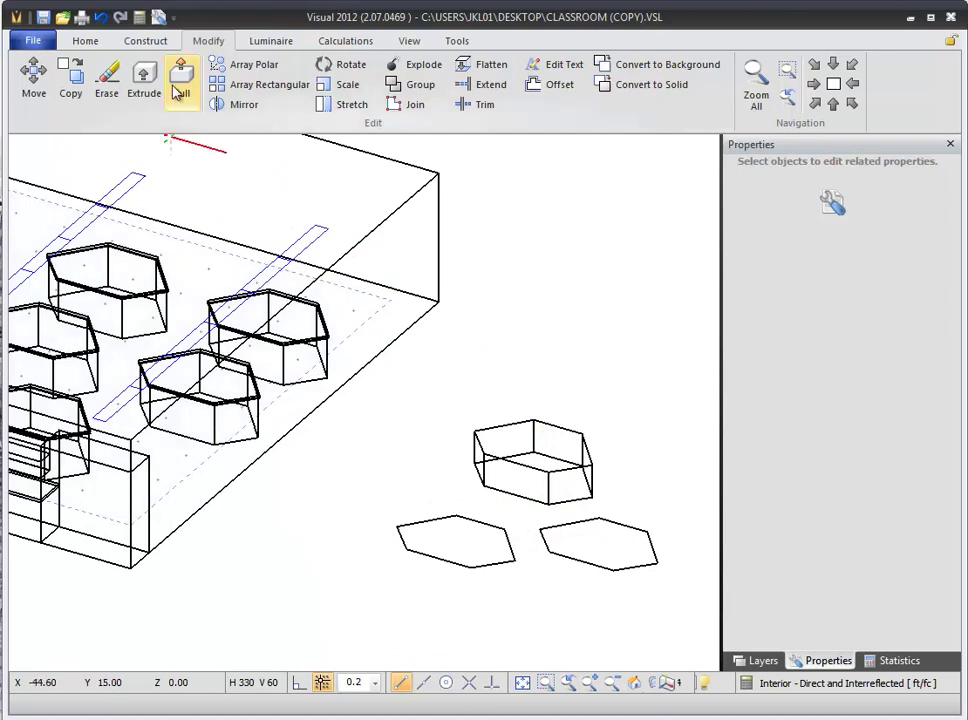
click(181, 80)
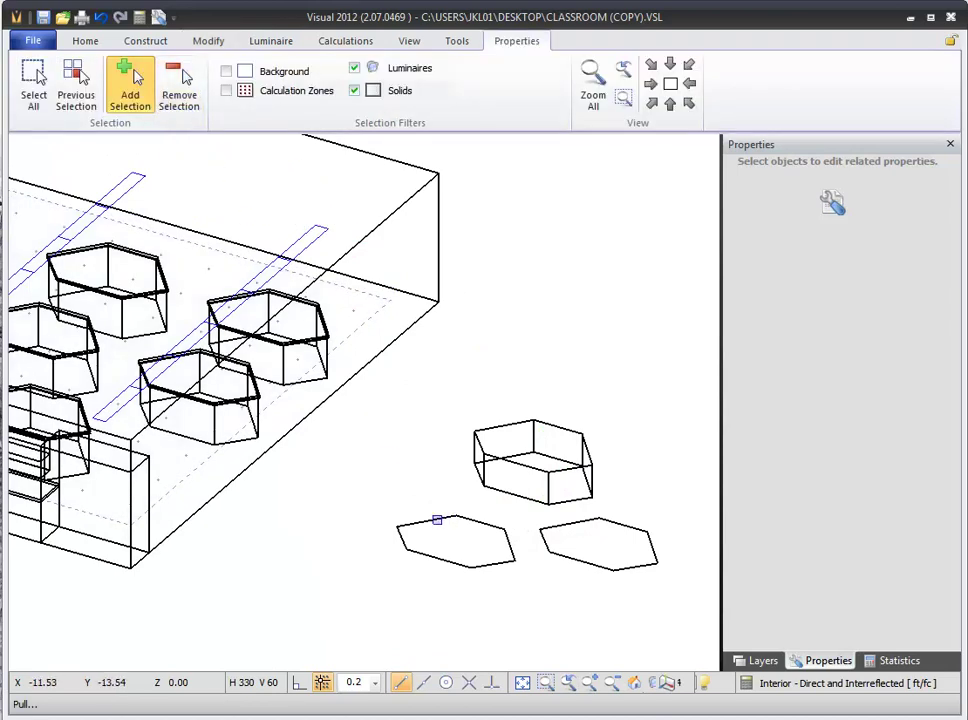
click(437, 520)
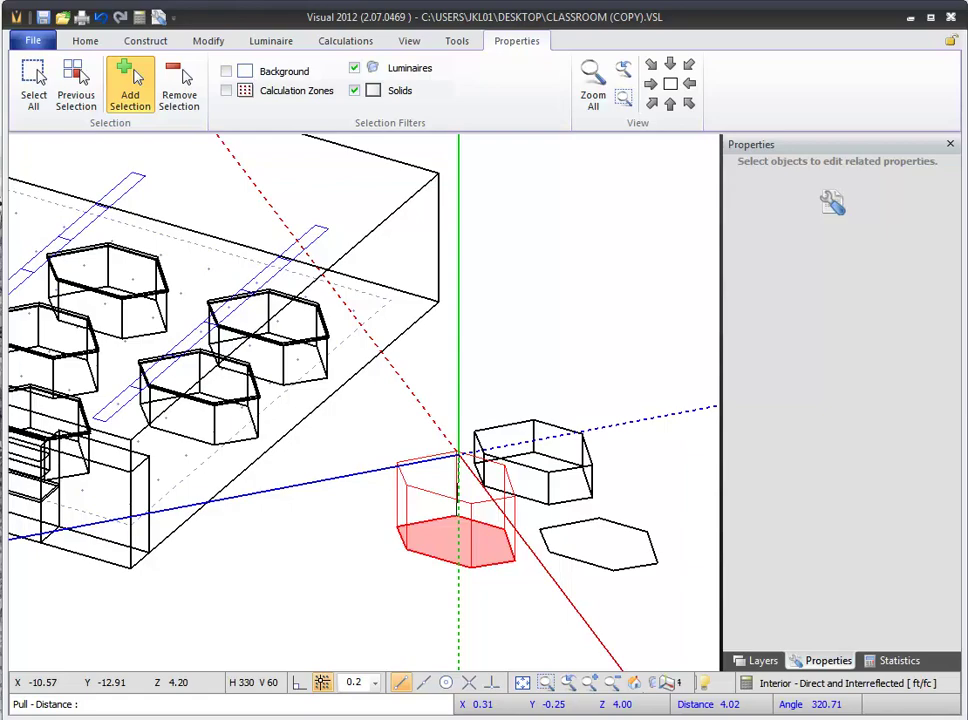
click(483, 456)
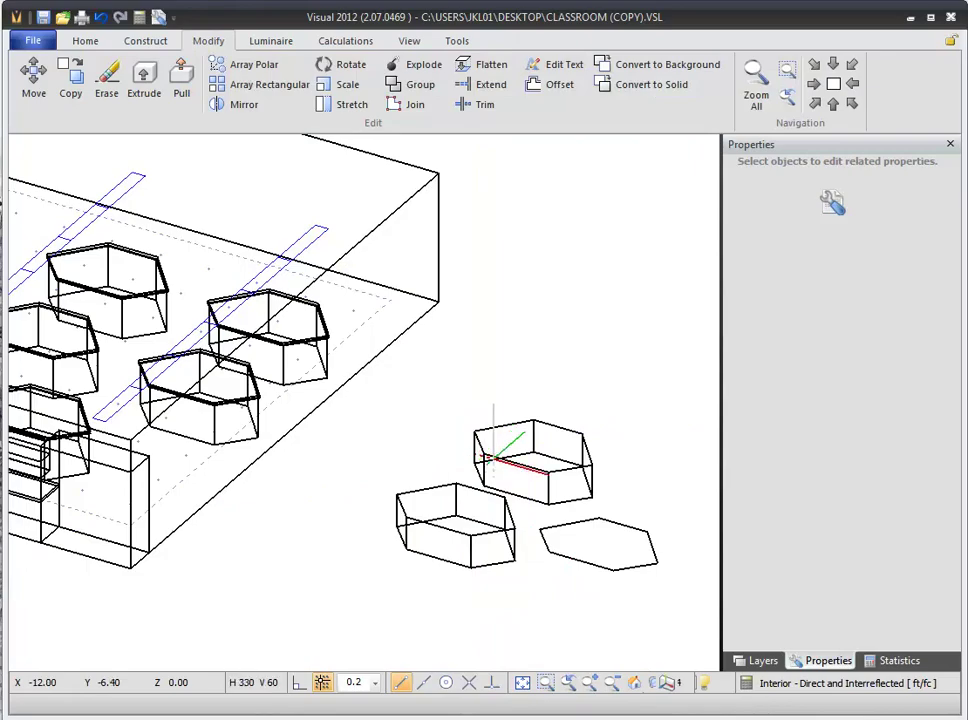
scroll(590, 501, down, 2)
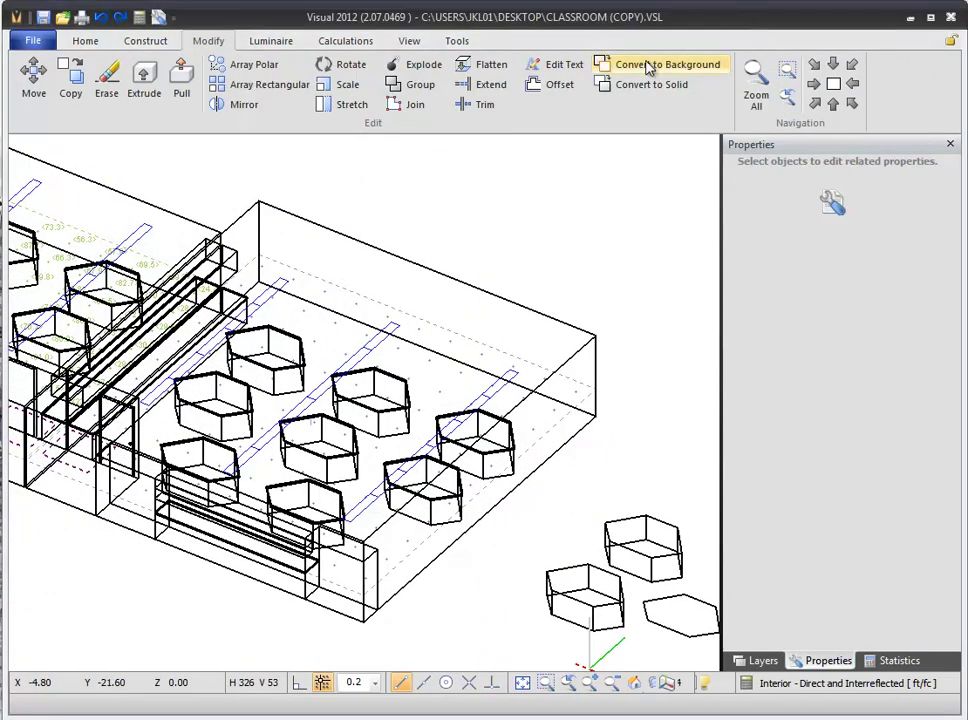
Pull the right room's back wall face inward to a new, shorter position.
click(181, 80)
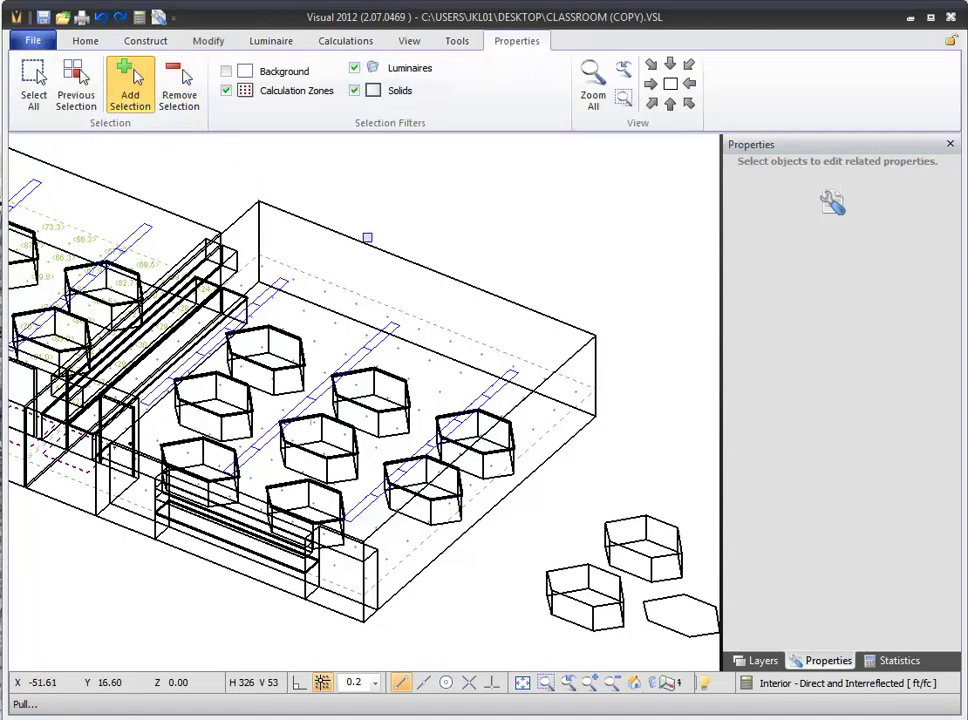
click(368, 244)
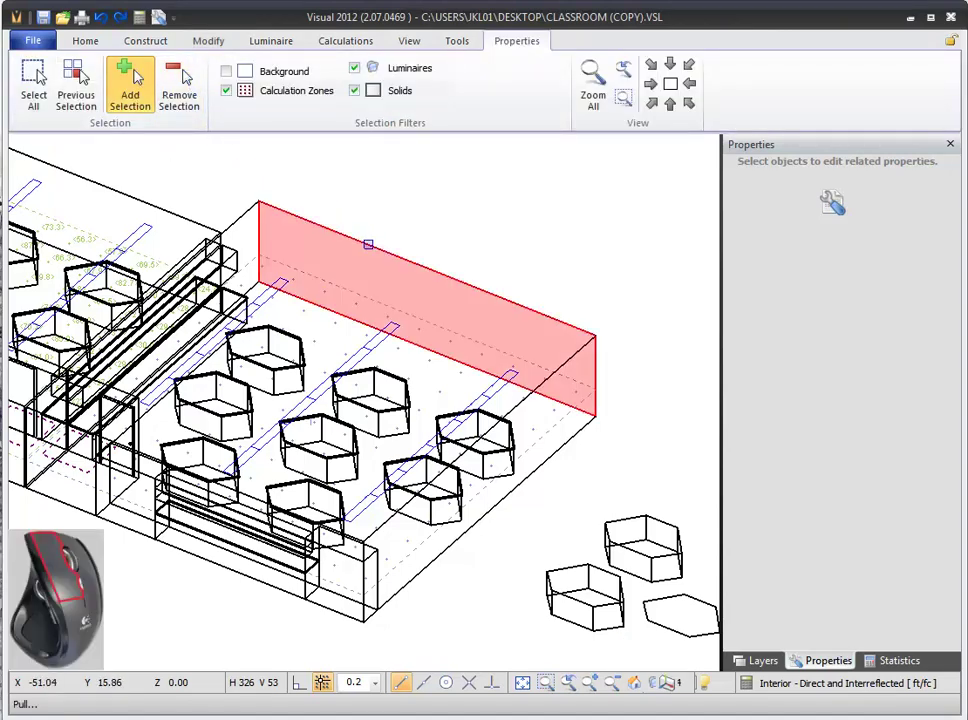
right_click(258, 200)
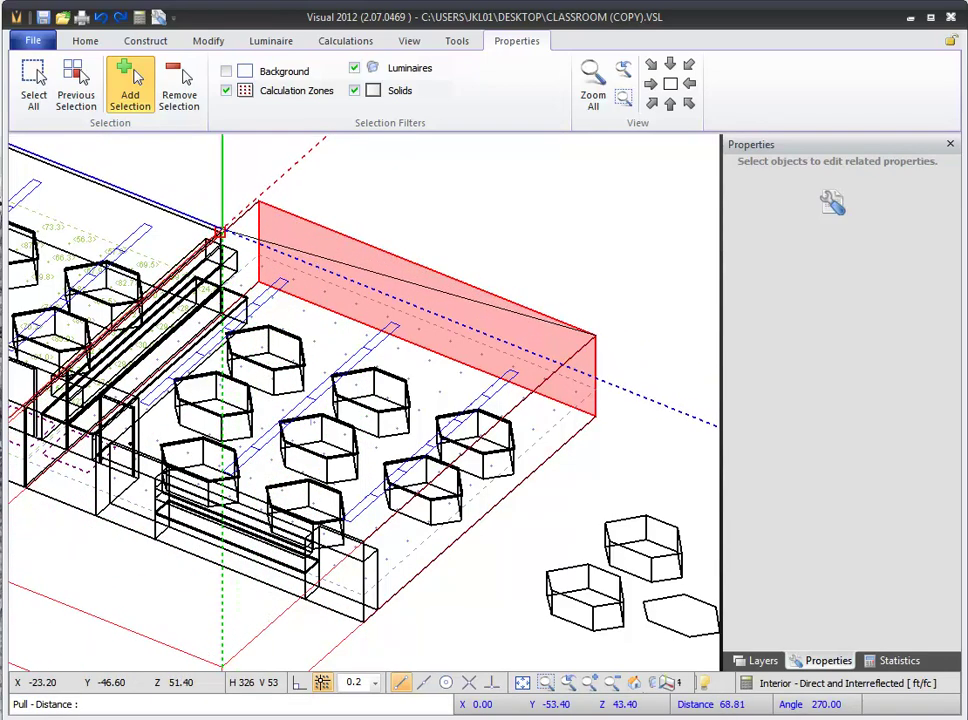
click(218, 233)
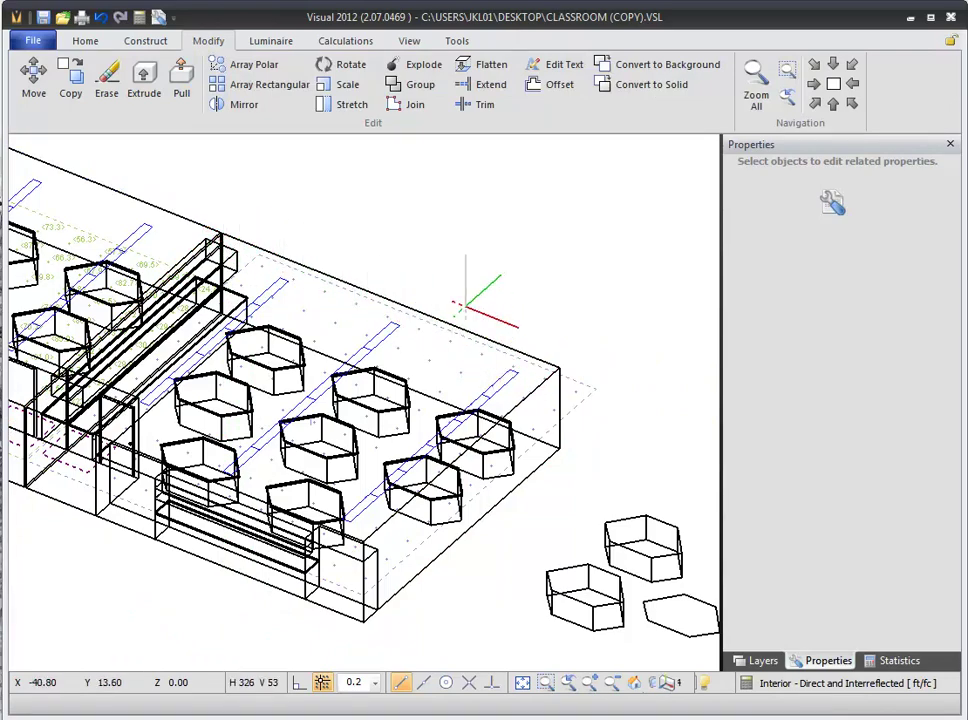
click(336, 108)
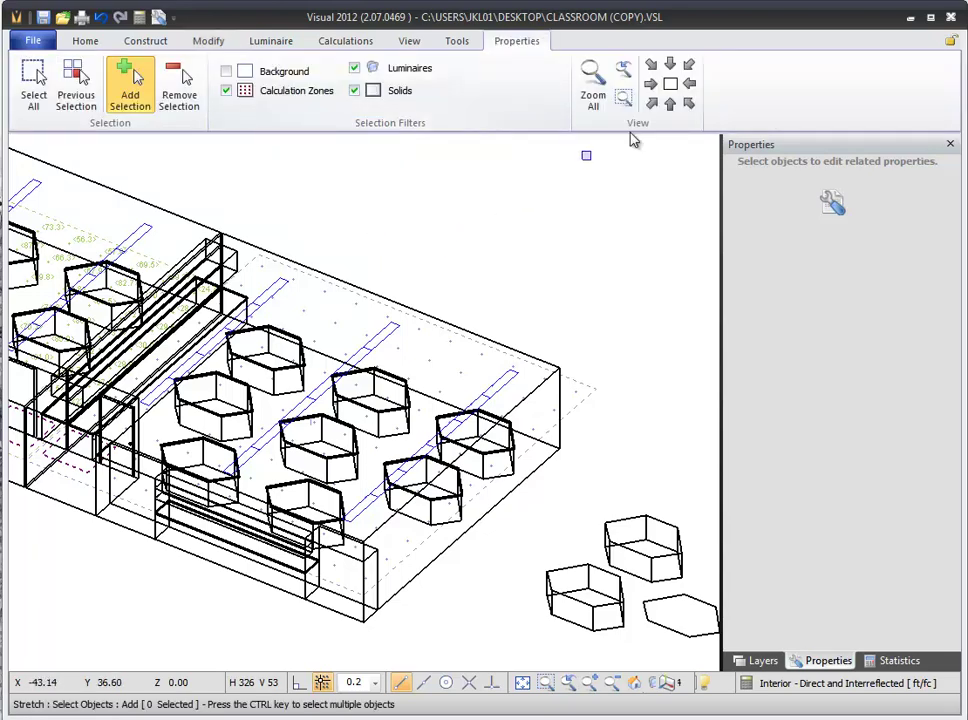
In plan view, stretch the calculation zone's top edge down to the new back wall.
click(672, 87)
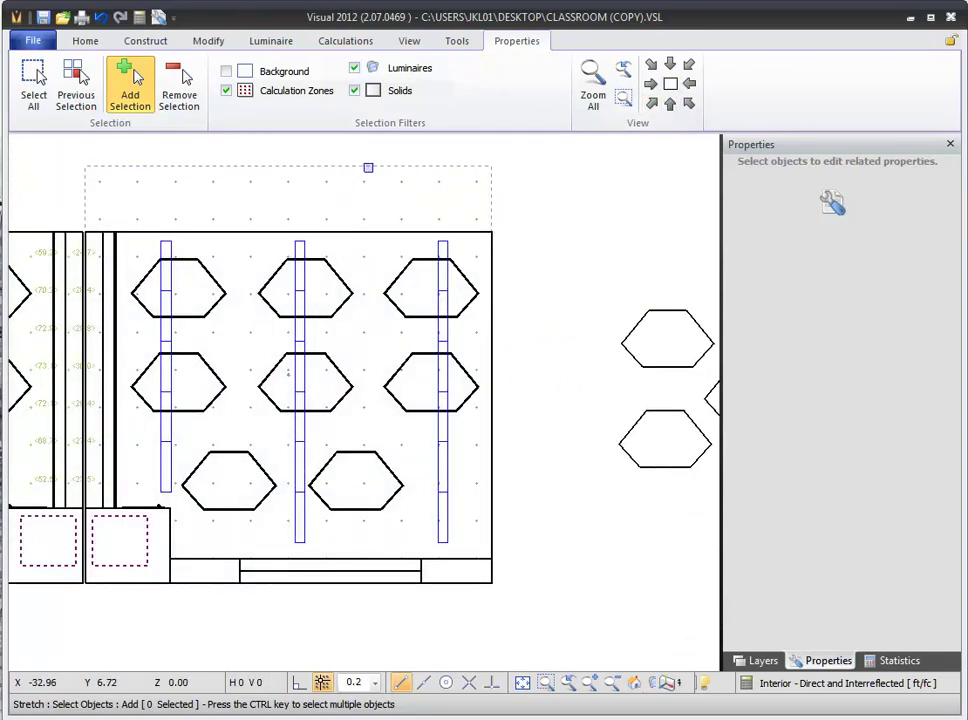
click(288, 371)
drag(367, 166, 427, 160)
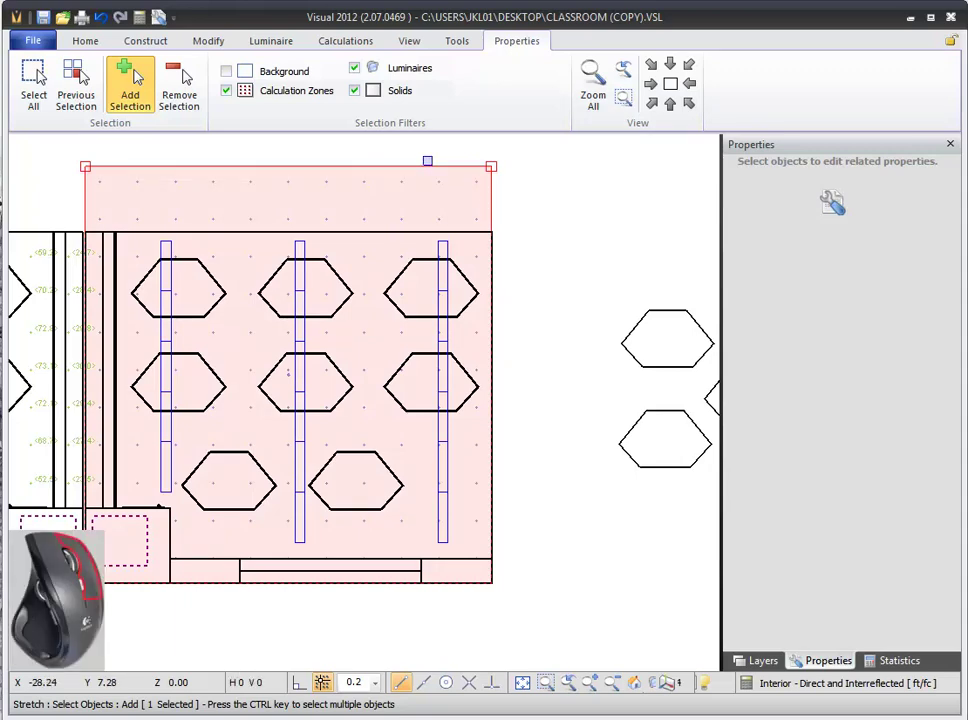
right_click(427, 160)
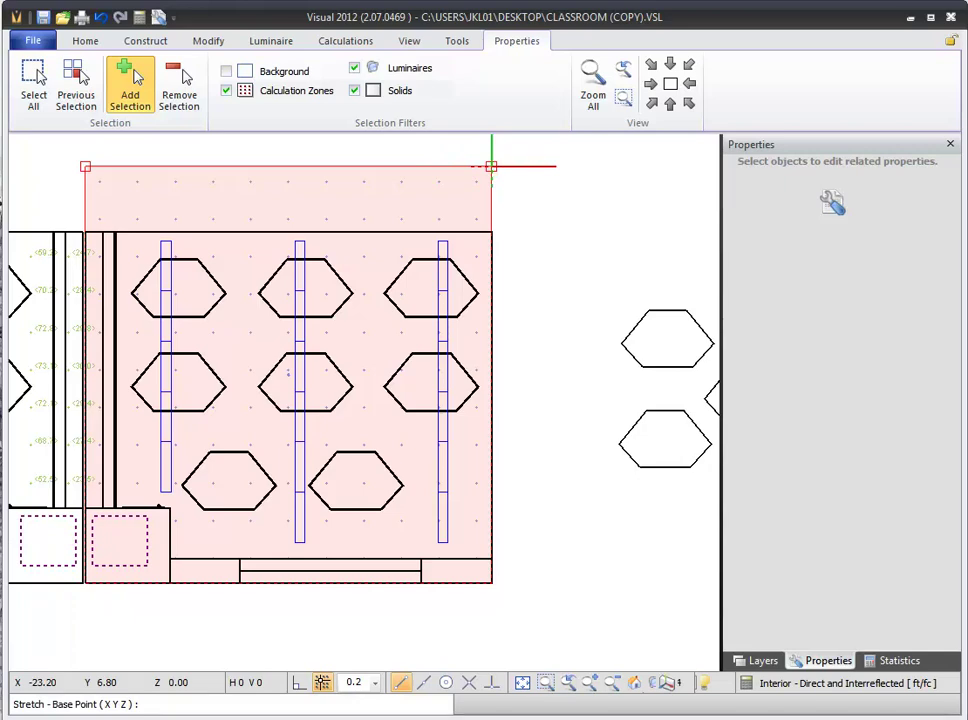
click(491, 166)
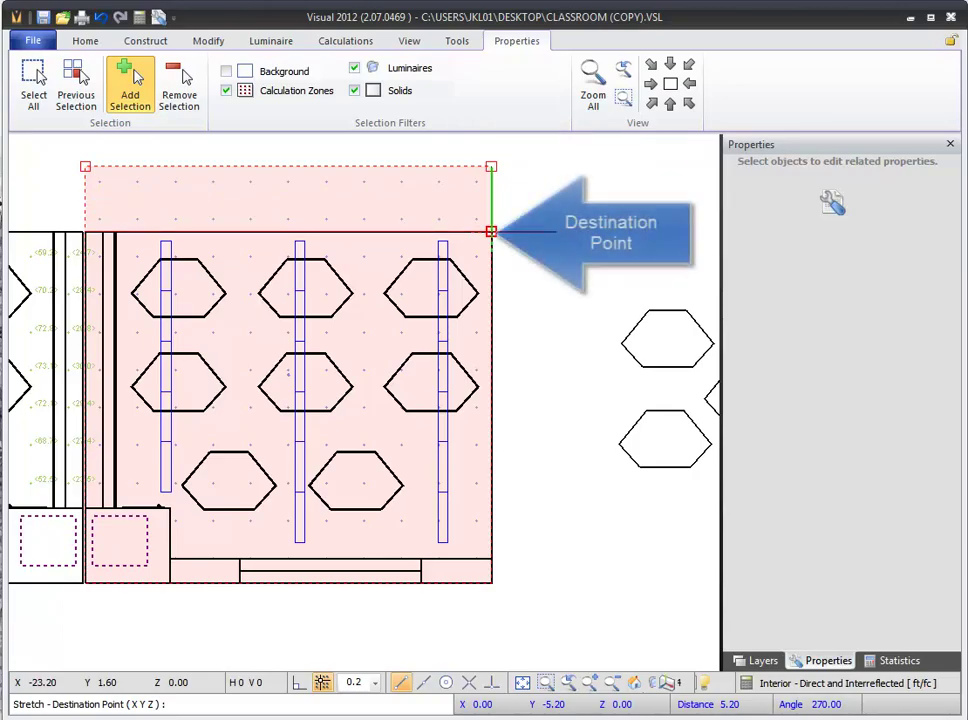
click(491, 231)
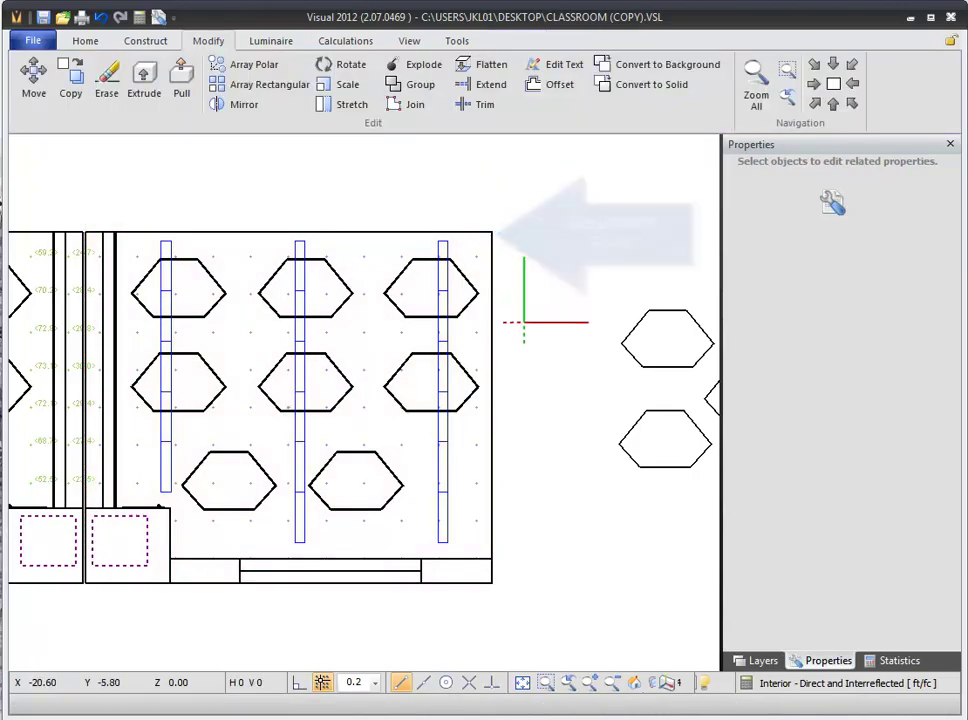
mouse_move(523, 326)
middle_down()
mouse_move(493, 283)
mouse_move(485, 287)
middle_up()
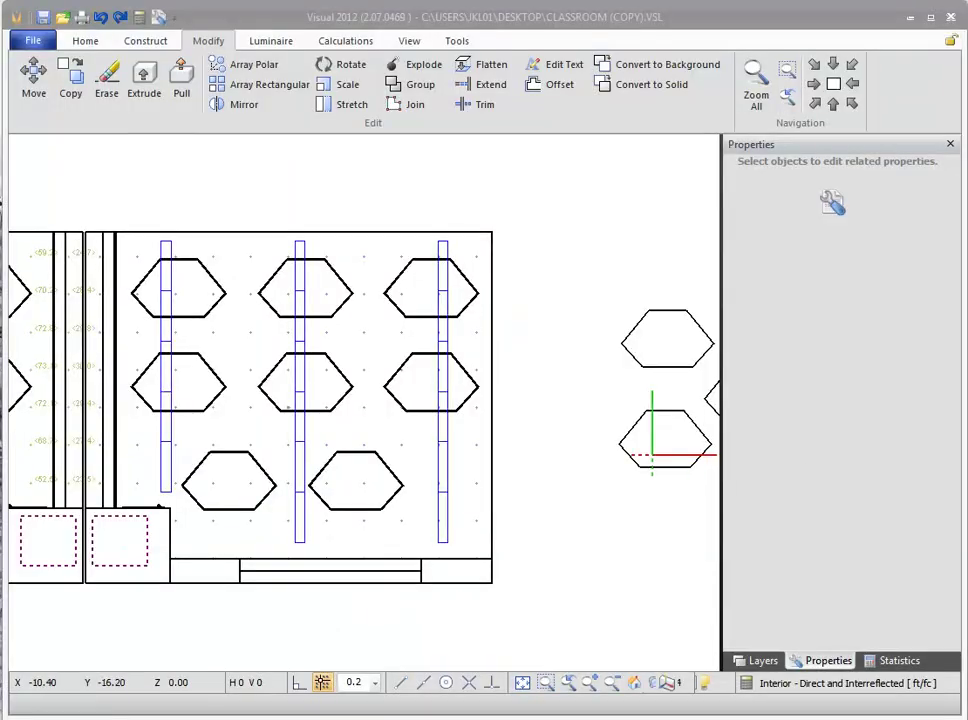
click(333, 108)
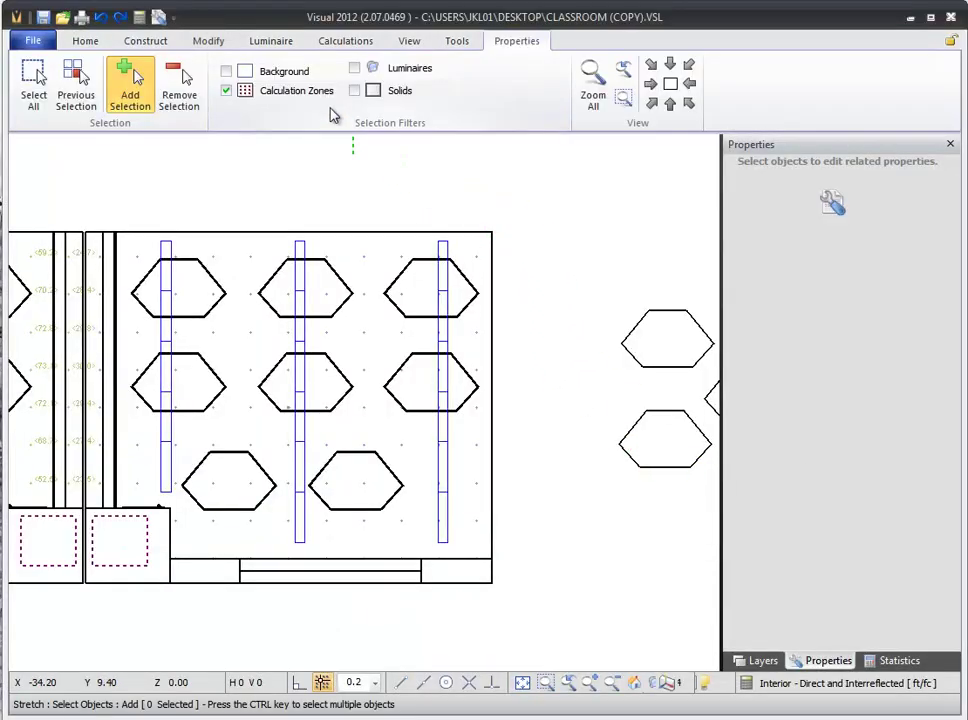
Stretch the calculation zone's right edge farther right, past the classroom wall.
click(490, 282)
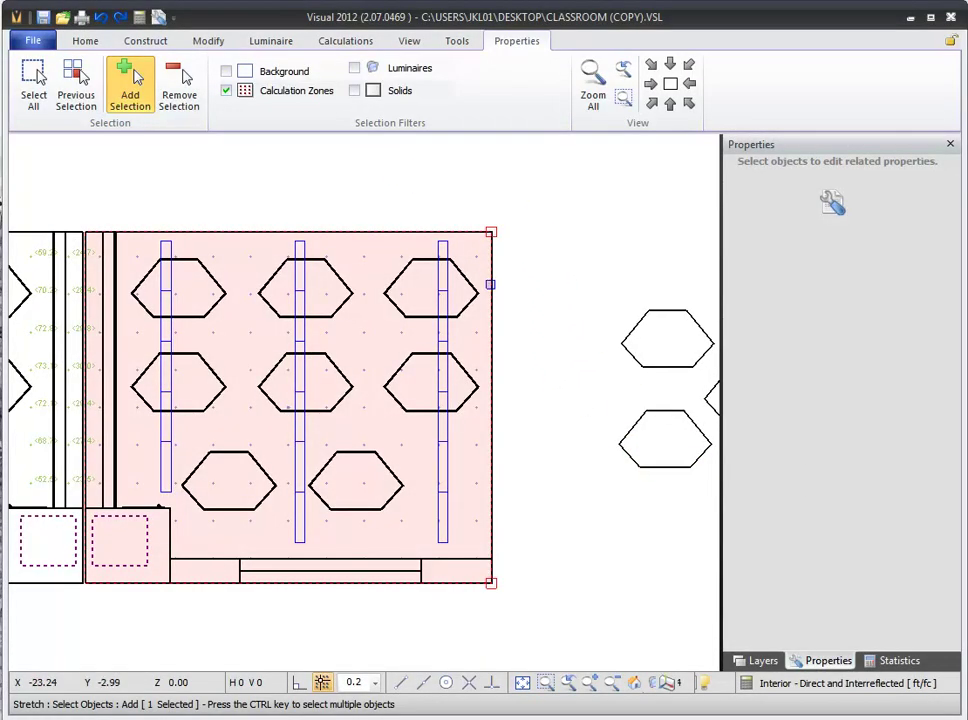
key(Return)
click(497, 363)
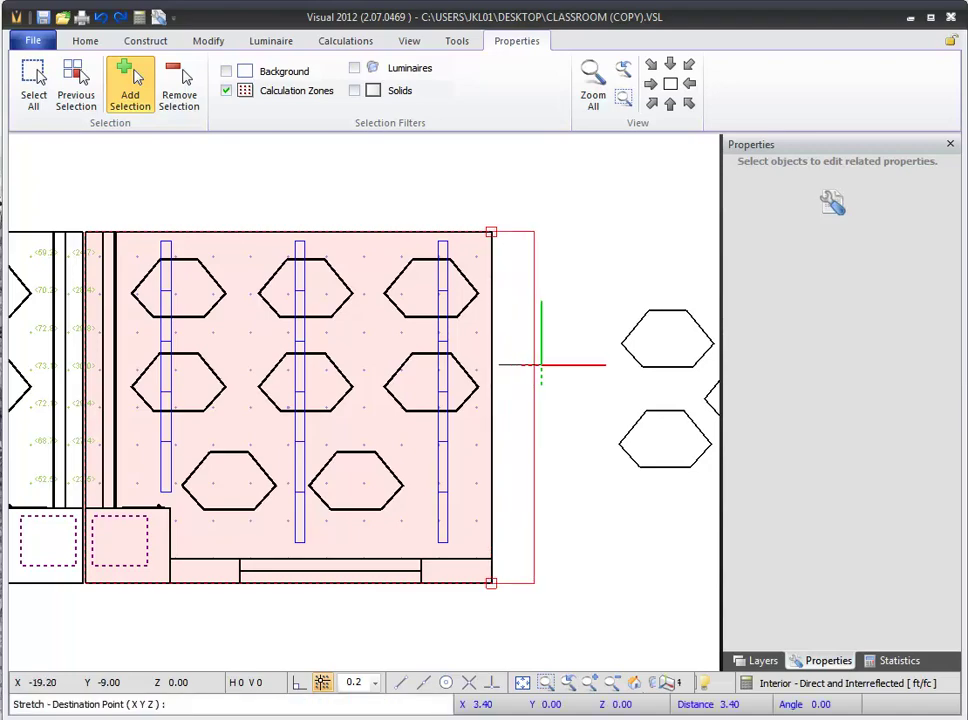
click(541, 365)
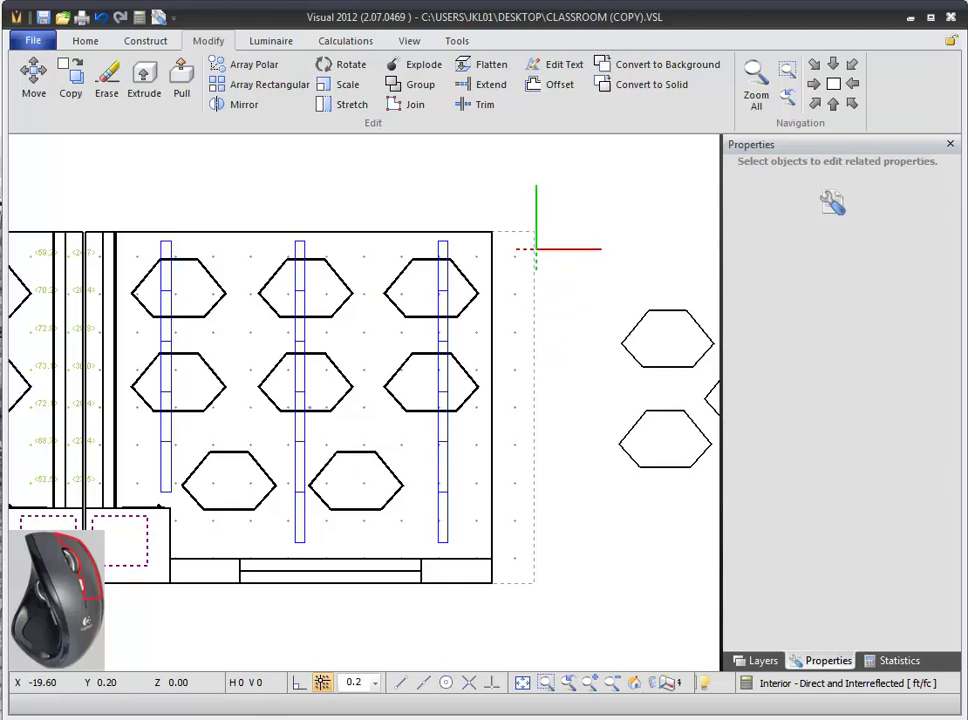
Stretch the zone again, pulling its top-right corner down from the top wall.
right_click(534, 231)
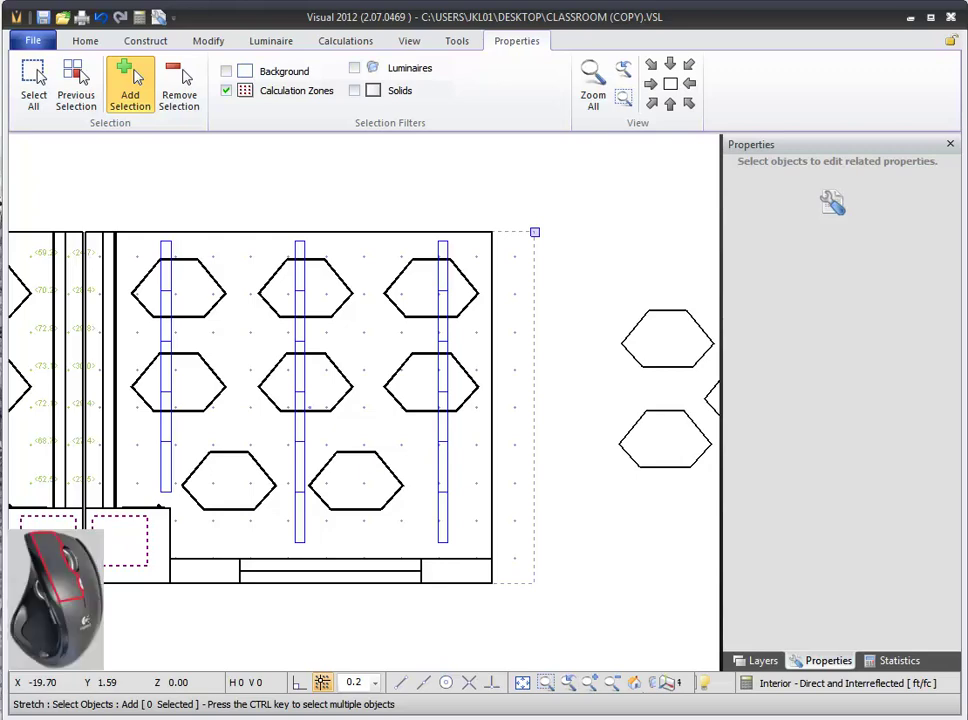
click(534, 231)
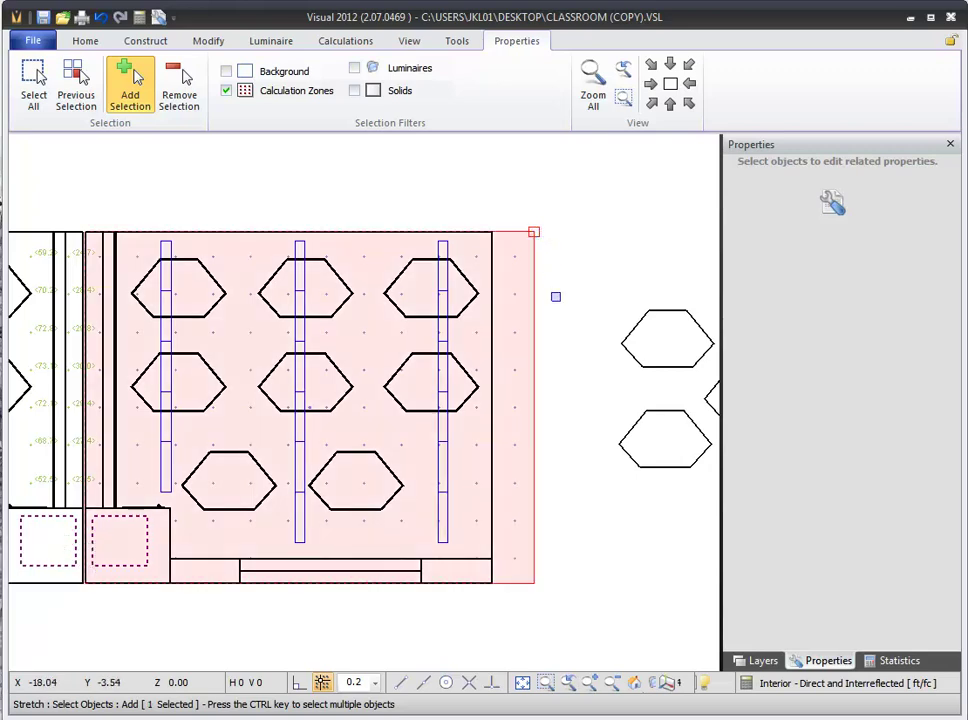
right_click(534, 236)
click(534, 231)
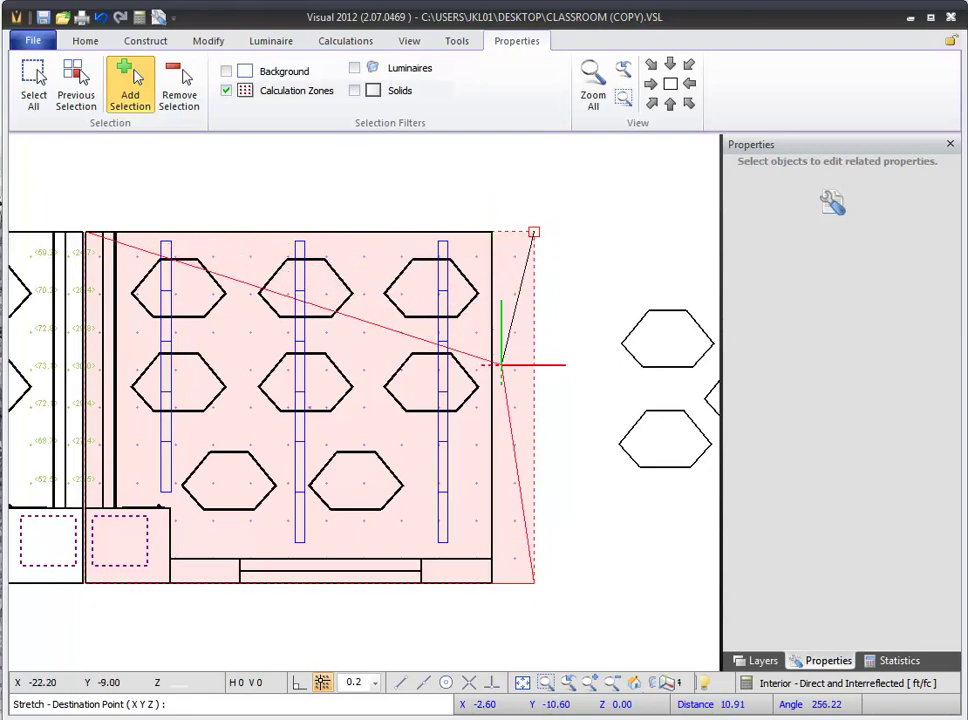
click(557, 374)
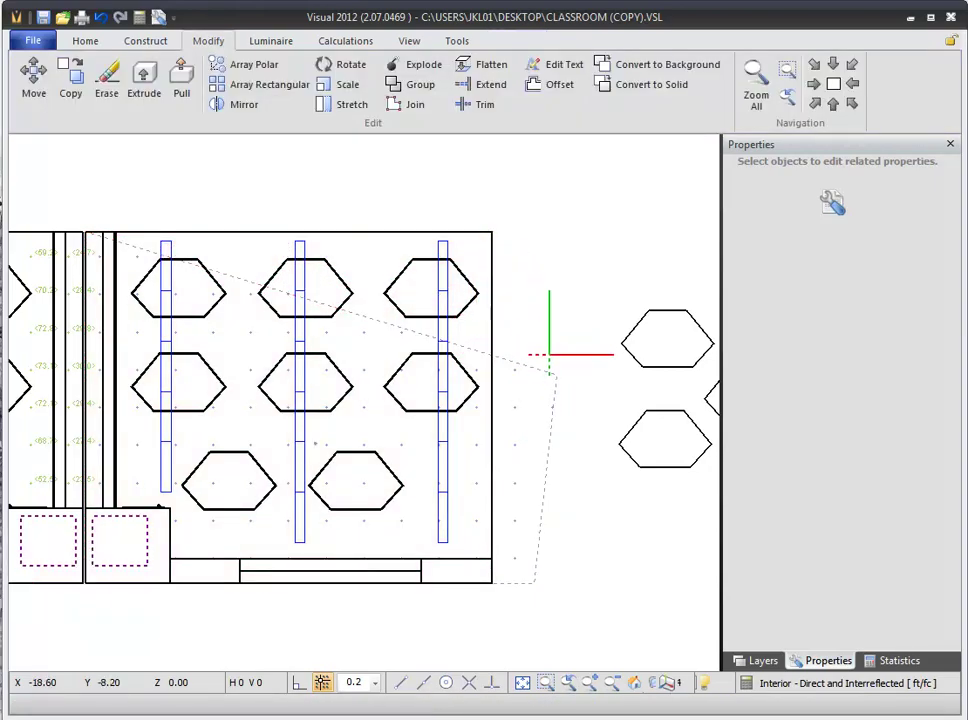
key(Return)
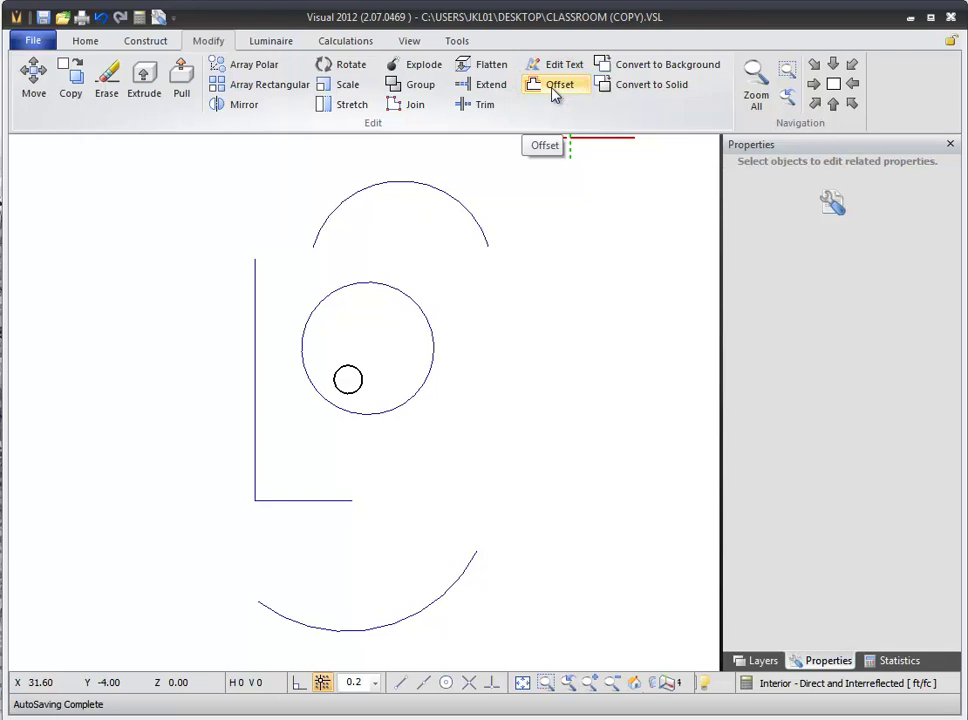
Offset the L-shaped line, the circle and the lower arc by a distance of 2.
click(555, 89)
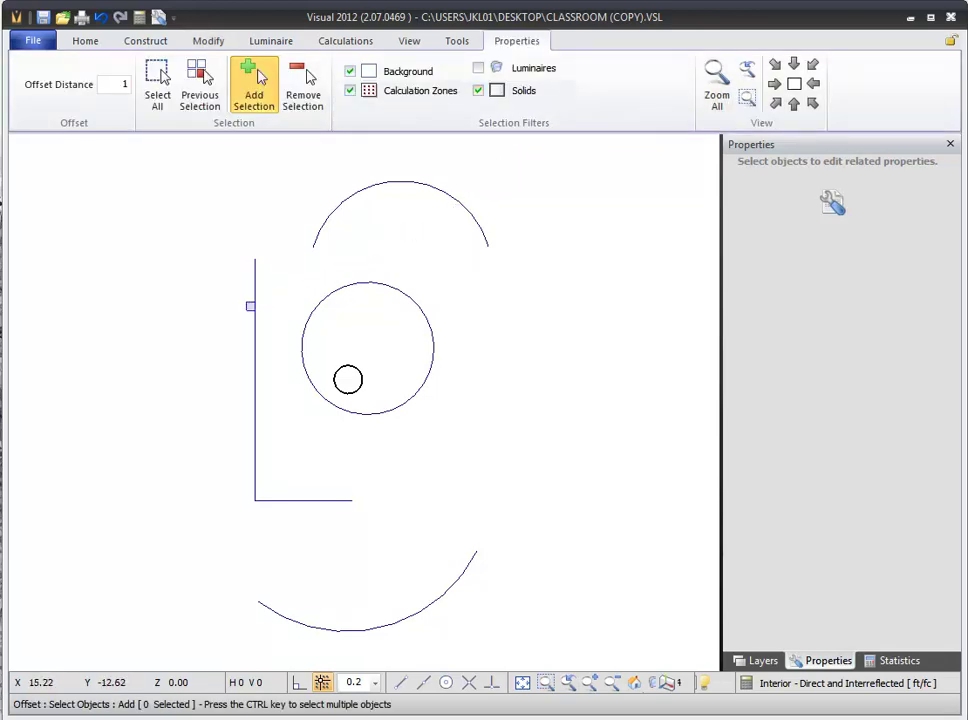
click(253, 315)
click(312, 383)
click(457, 583)
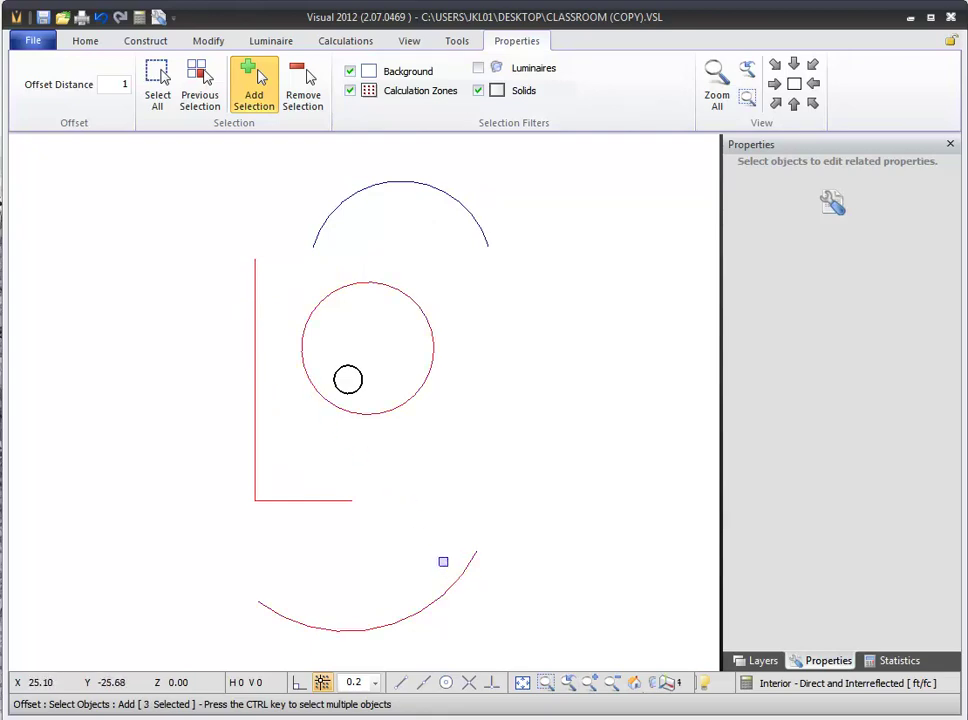
key(Return)
click(441, 557)
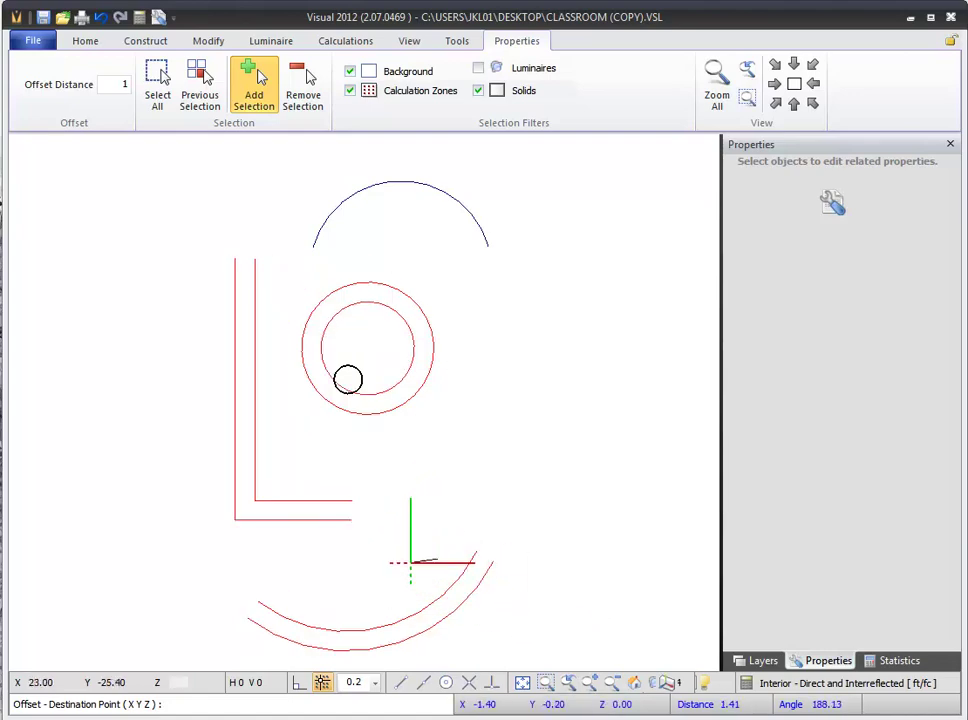
click(111, 86)
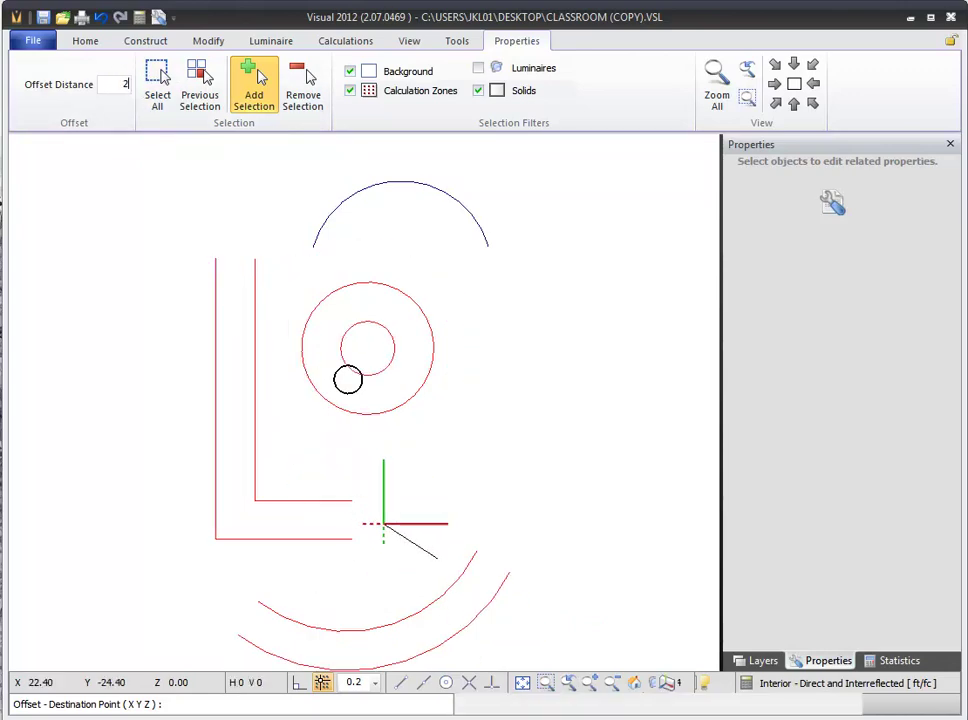
click(441, 608)
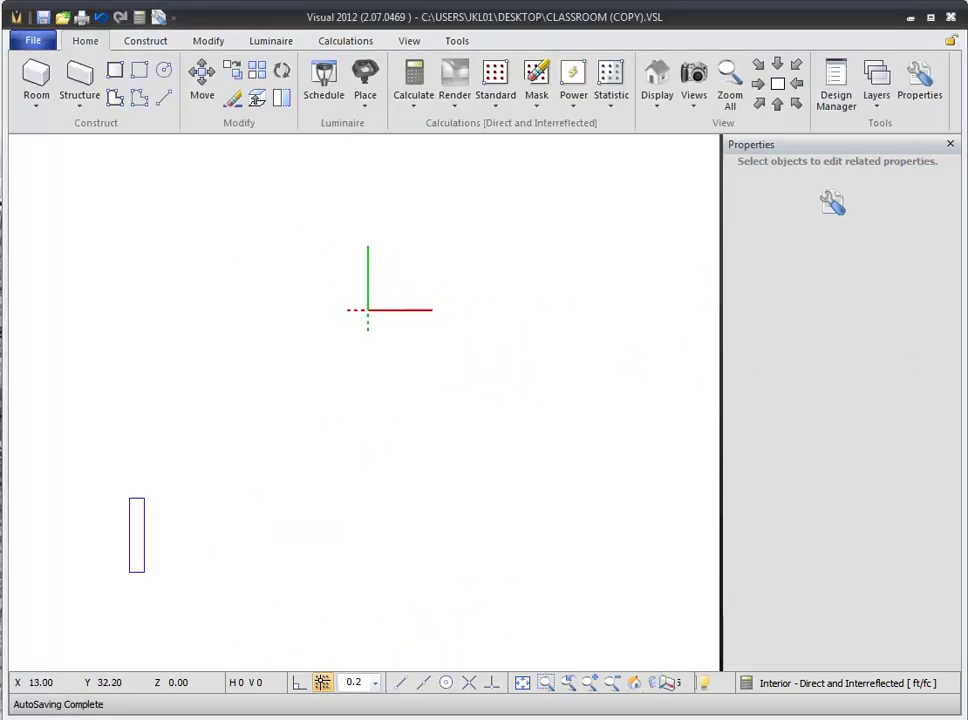
click(257, 72)
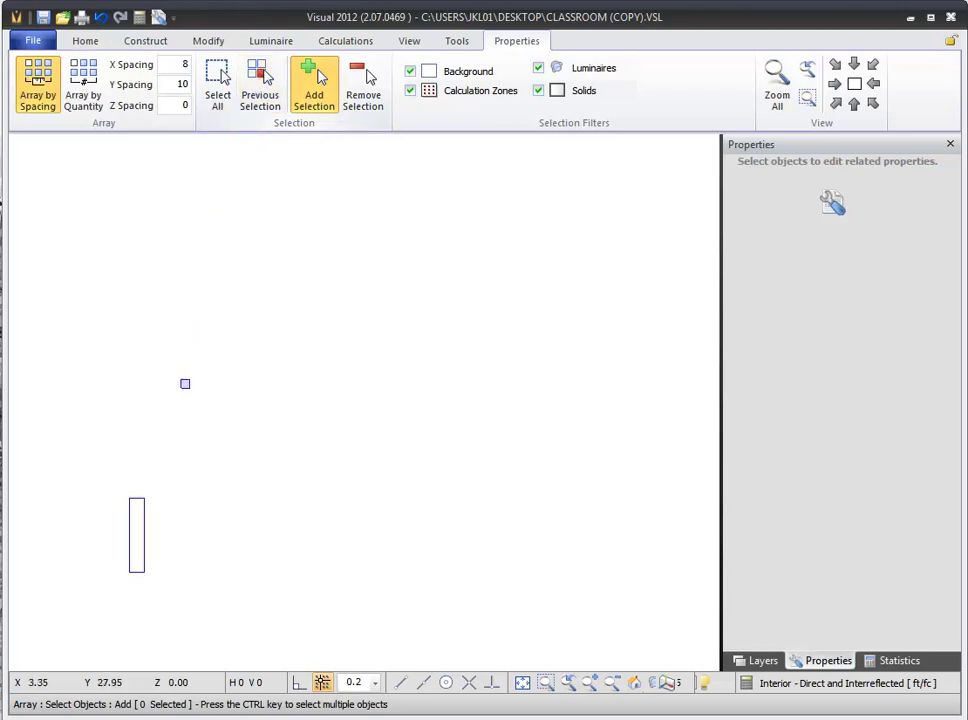
click(146, 505)
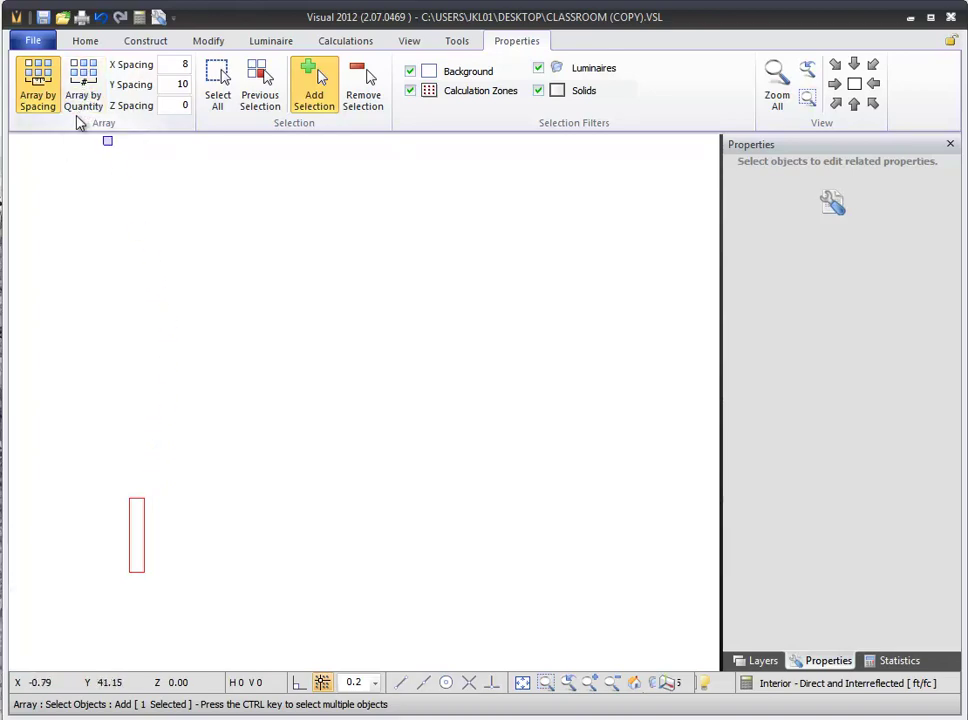
click(37, 100)
click(182, 65)
right_click(147, 464)
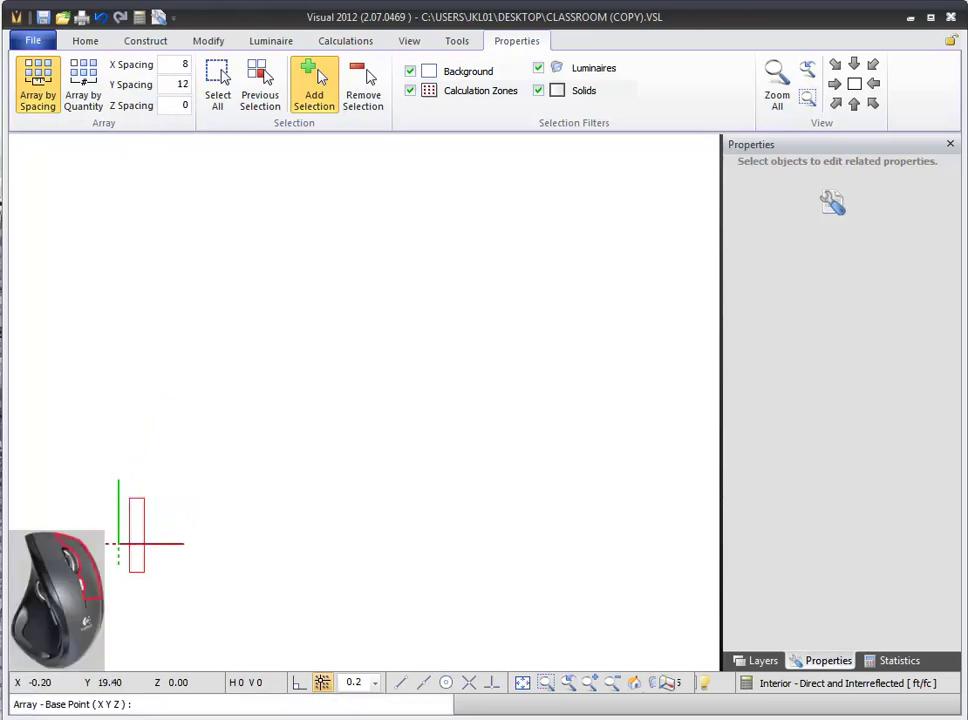
click(151, 540)
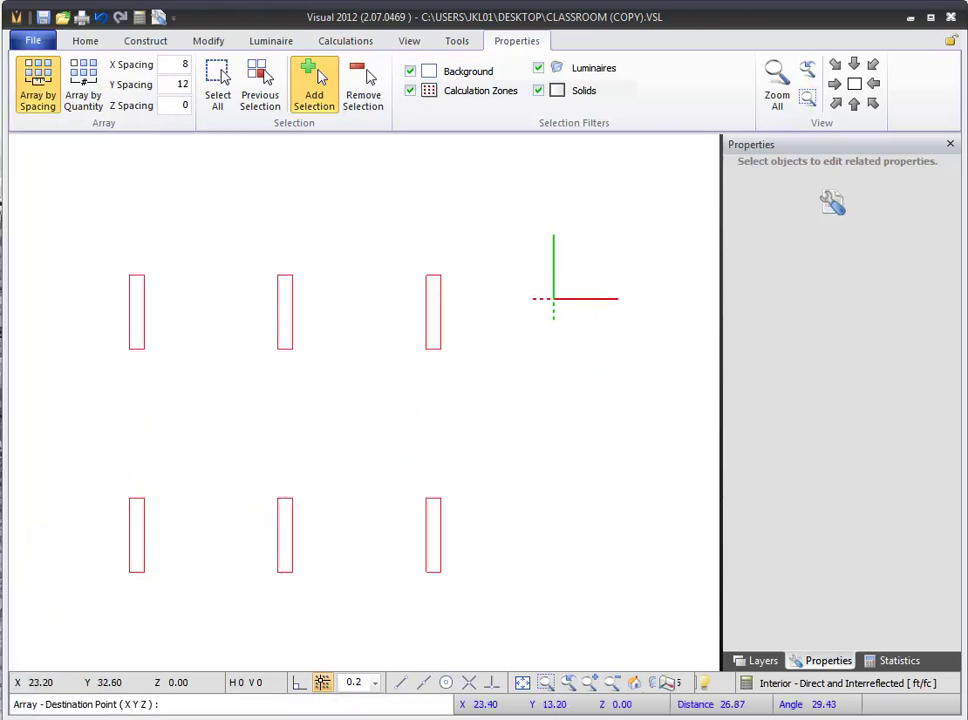
scroll(553, 283, down, 3)
scroll(600, 265, down, 1)
mouse_move(642, 248)
middle_down()
mouse_move(609, 298)
mouse_move(504, 395)
middle_up()
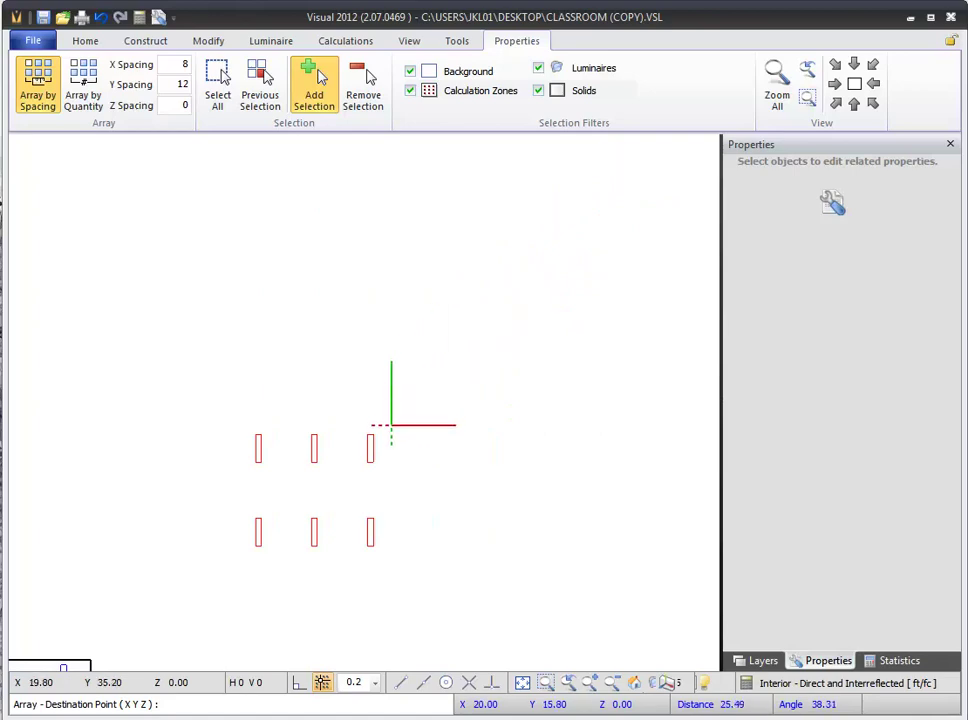
key(Escape)
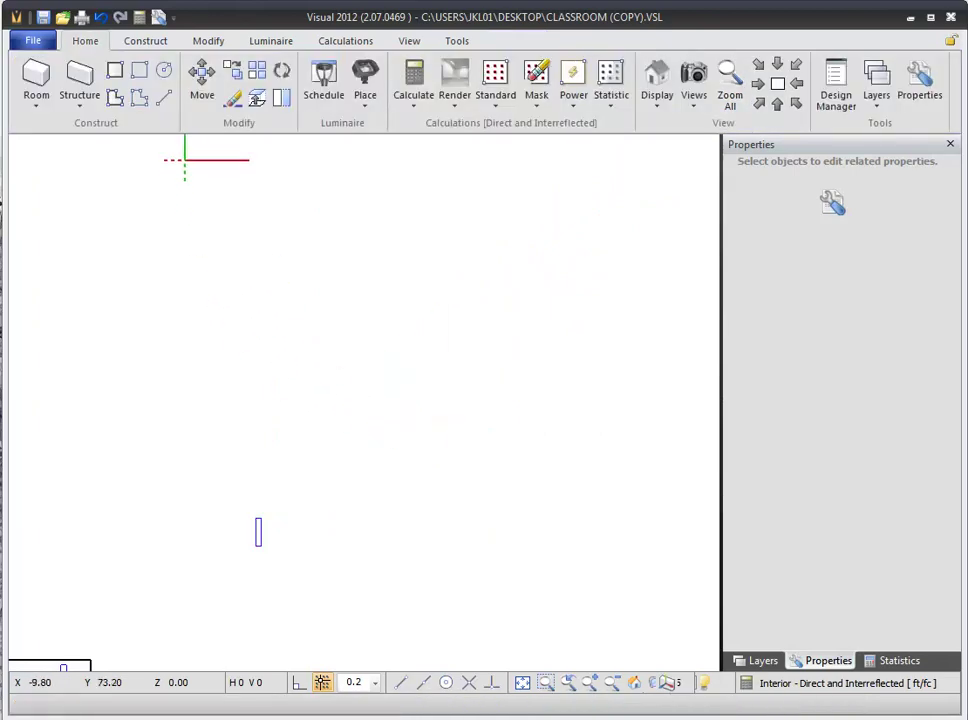
Array the single luminaire by quantity, 4 in X and 4 in Y.
click(257, 70)
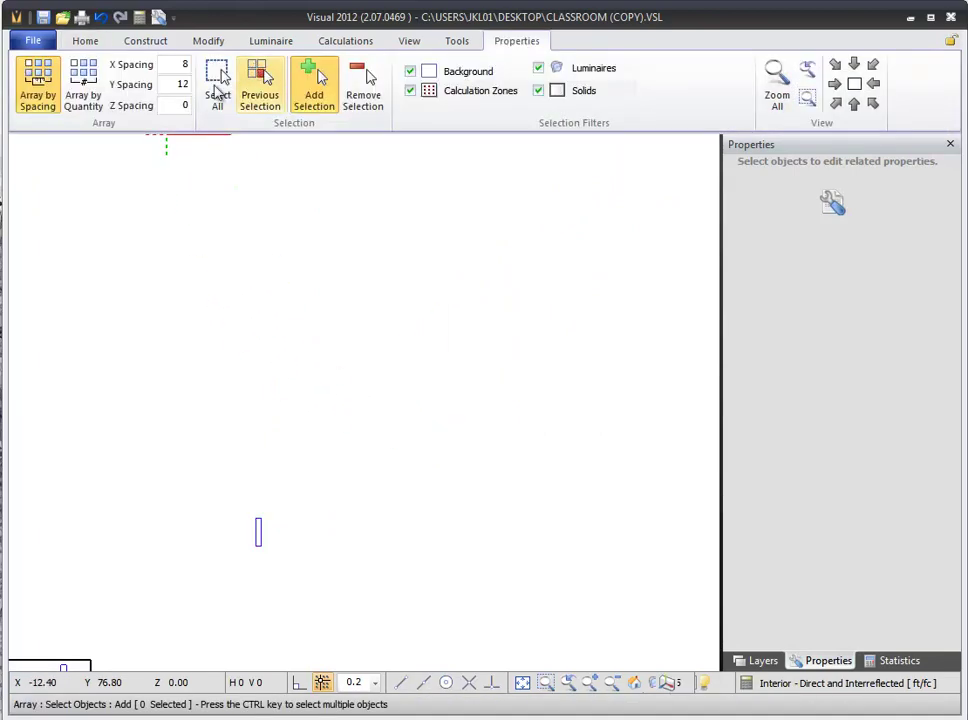
click(86, 80)
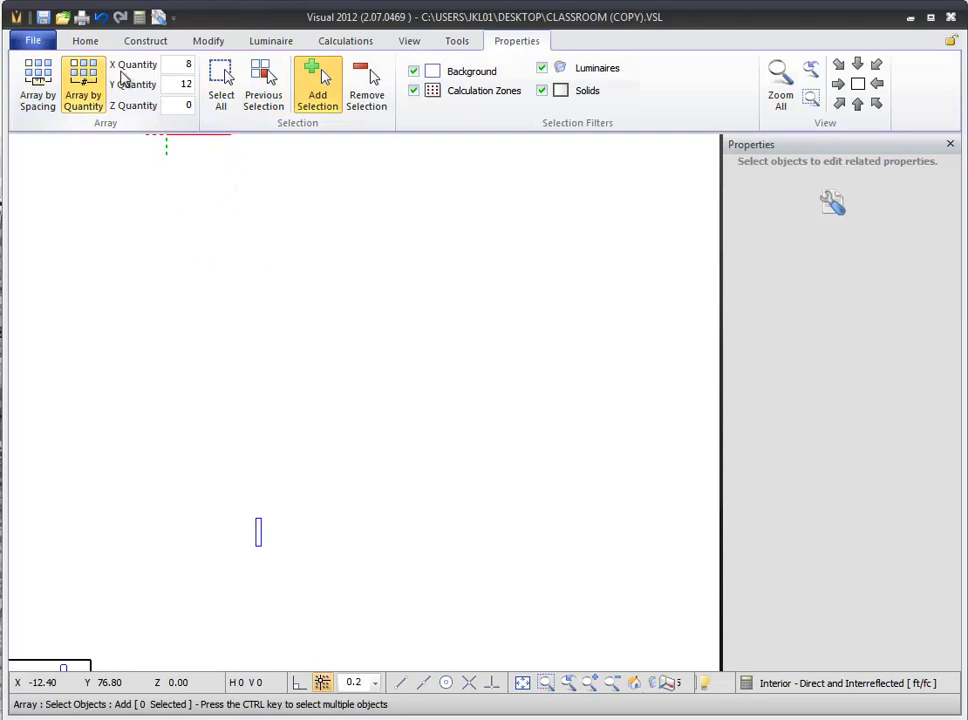
click(196, 68)
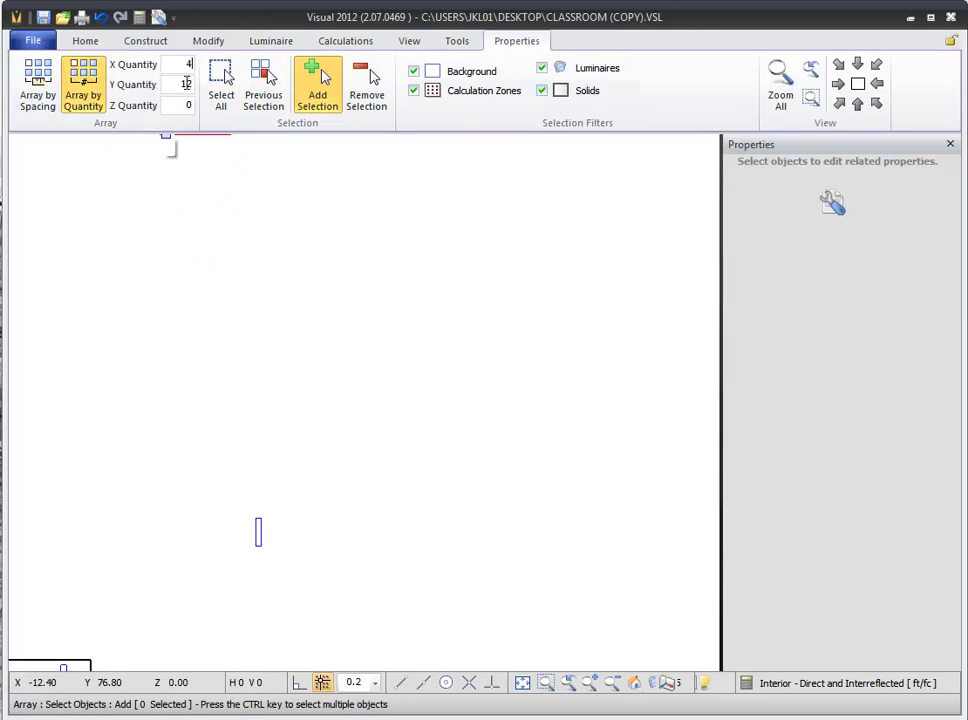
text(4)
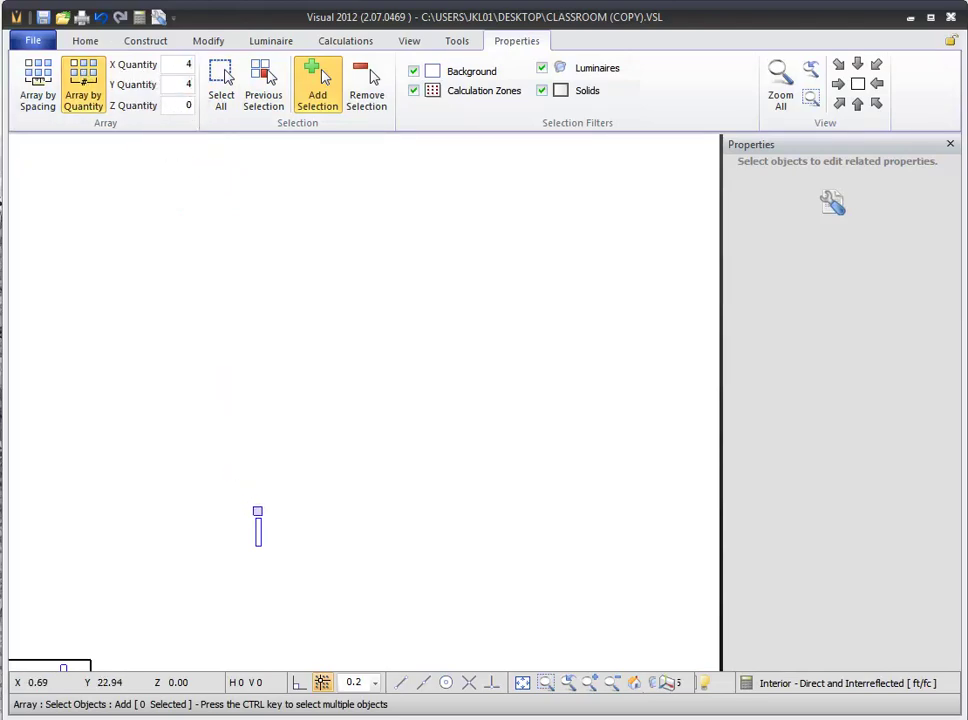
click(259, 525)
right_click(259, 492)
click(259, 519)
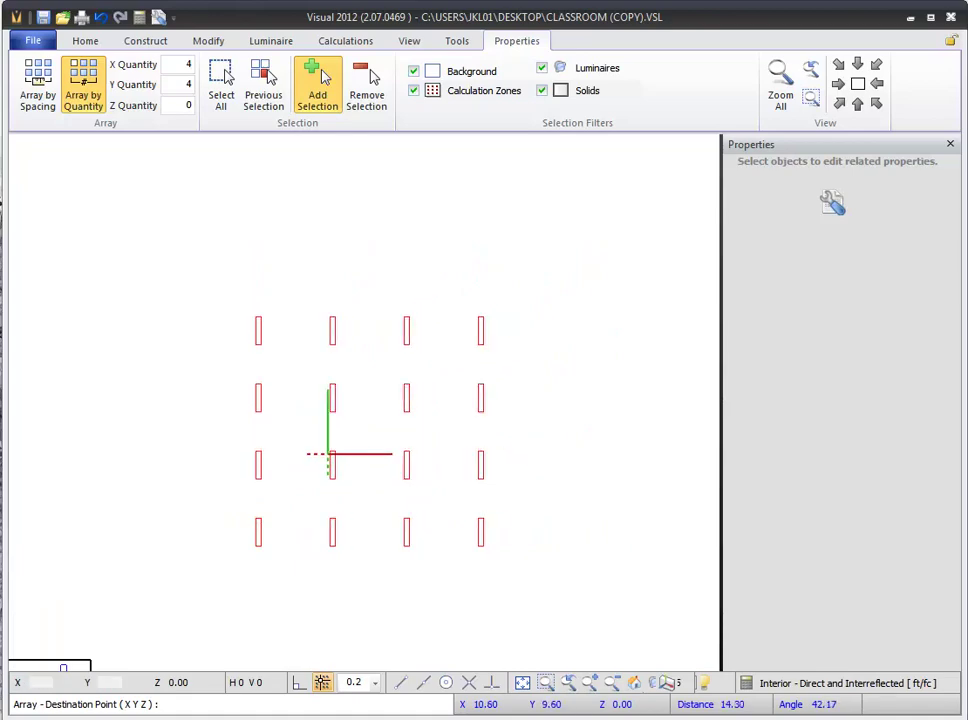
click(349, 433)
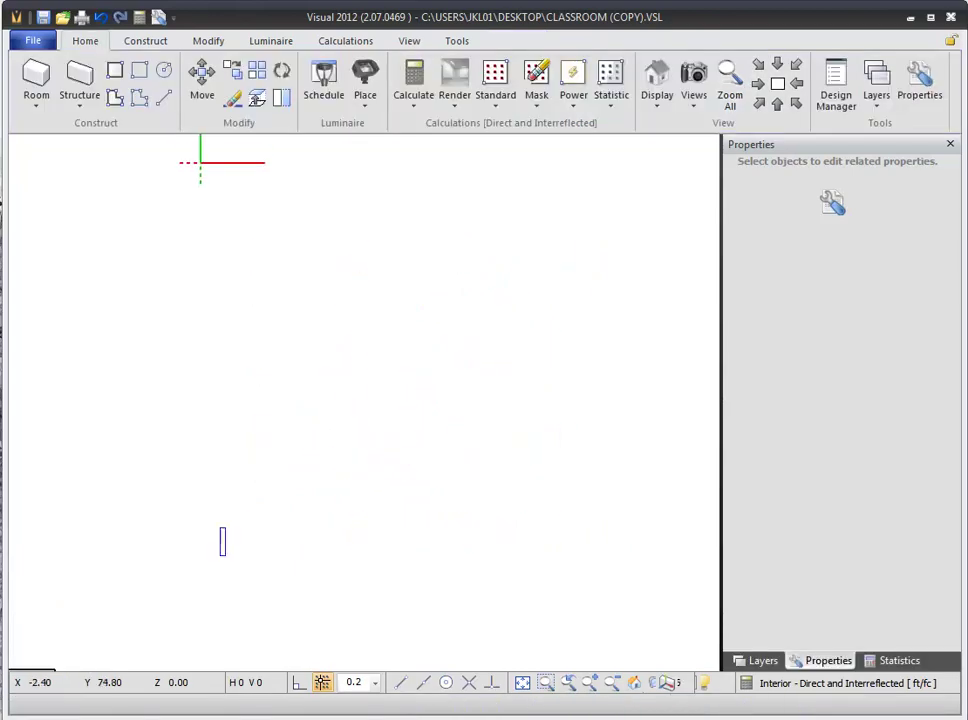
click(224, 42)
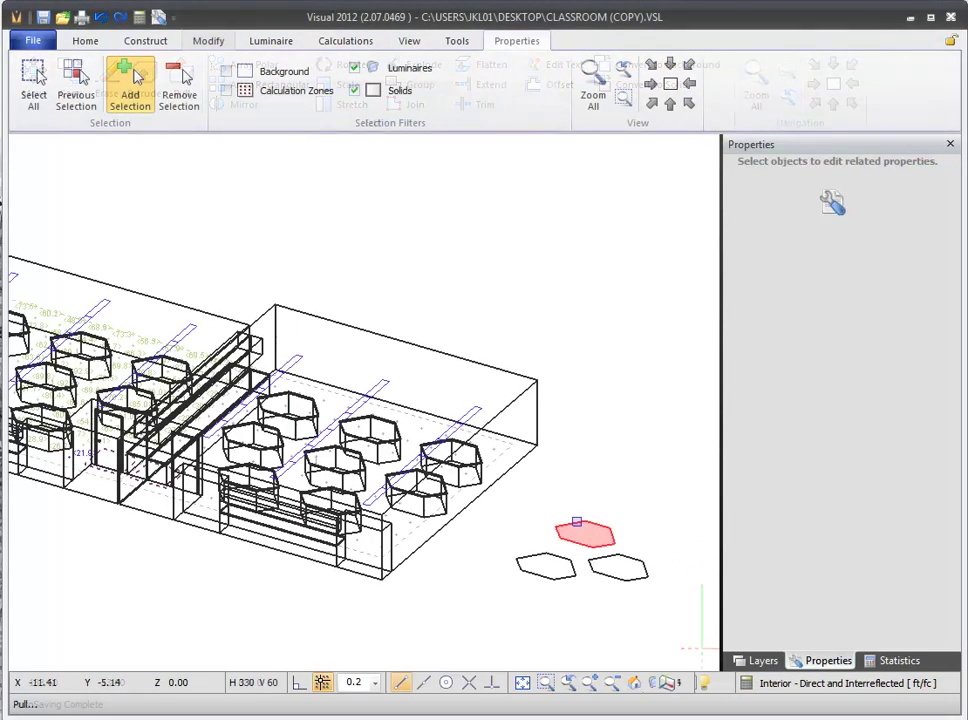
Stretch the calculation zone's right edge rightward so it extends beyond the classroom's right wall.
click(580, 516)
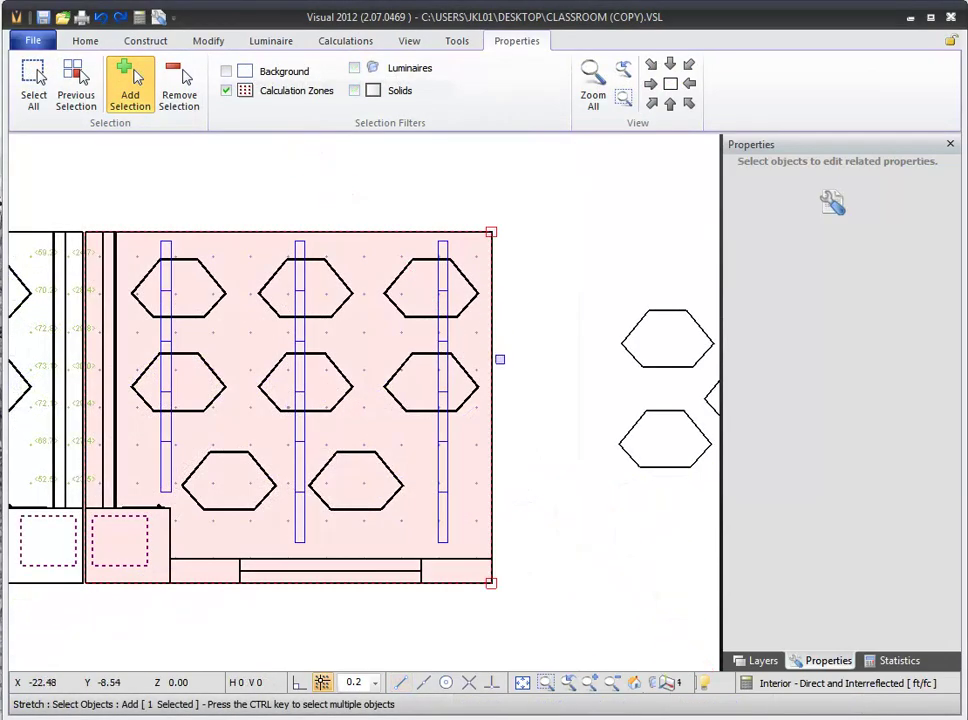
key(Return)
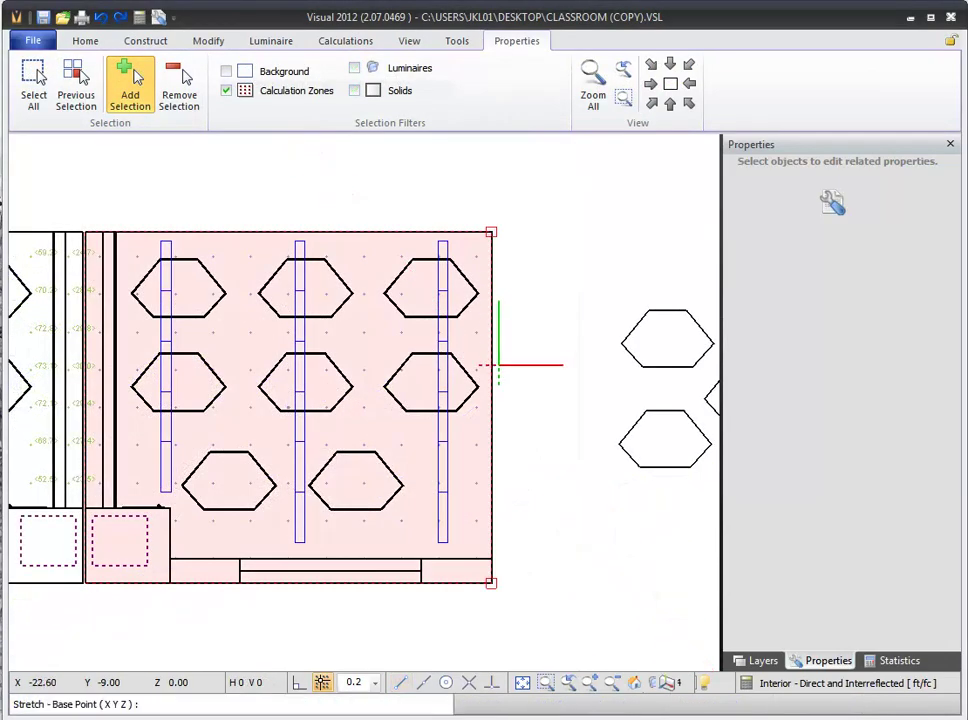
click(499, 360)
click(541, 365)
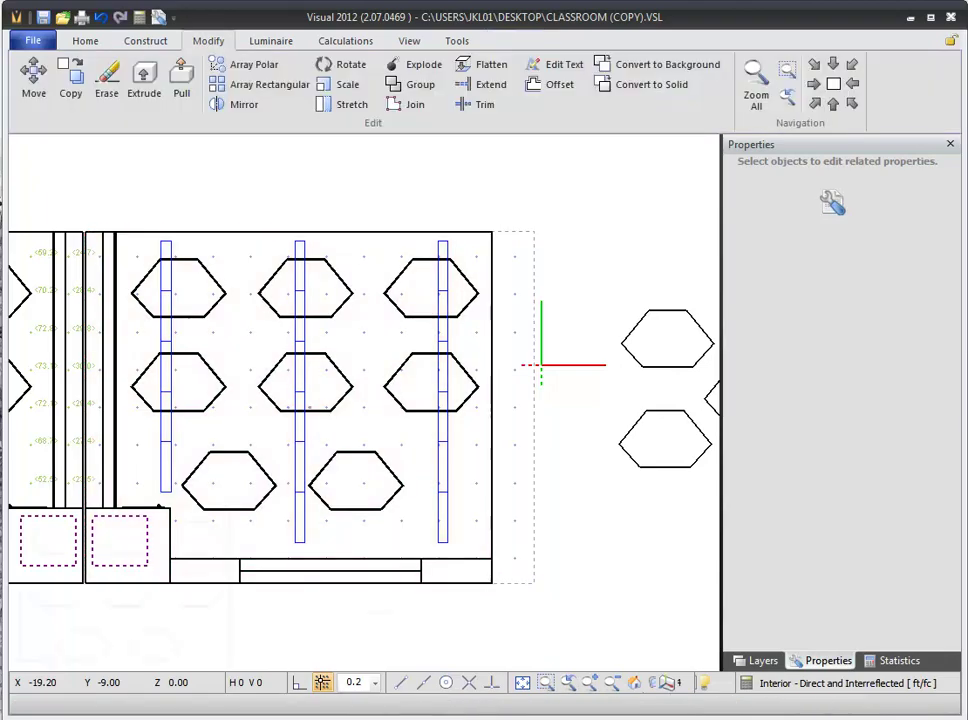